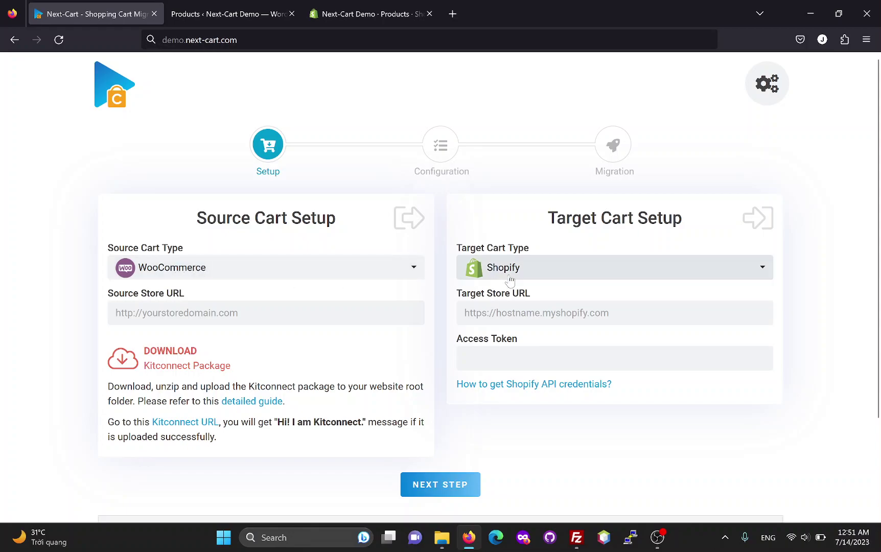
pyautogui.click(223, 16)
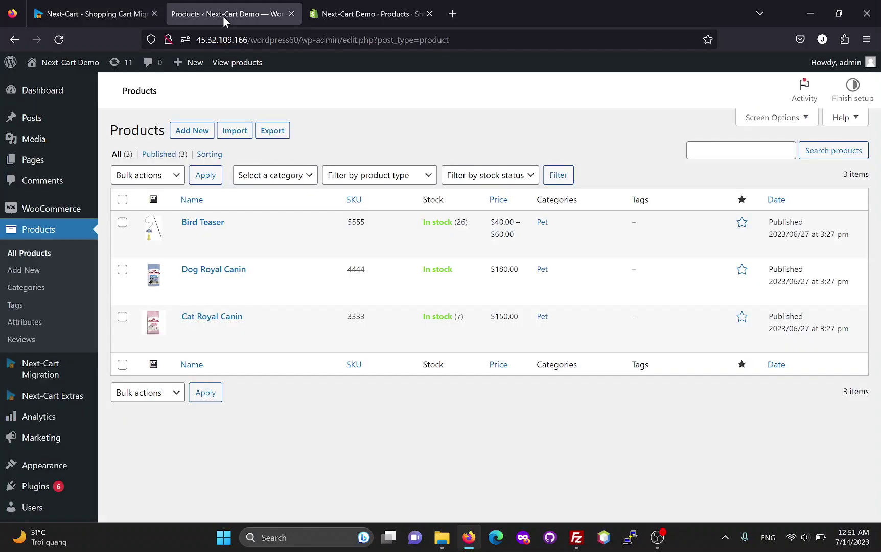
pyautogui.scroll(-2, 242, 238)
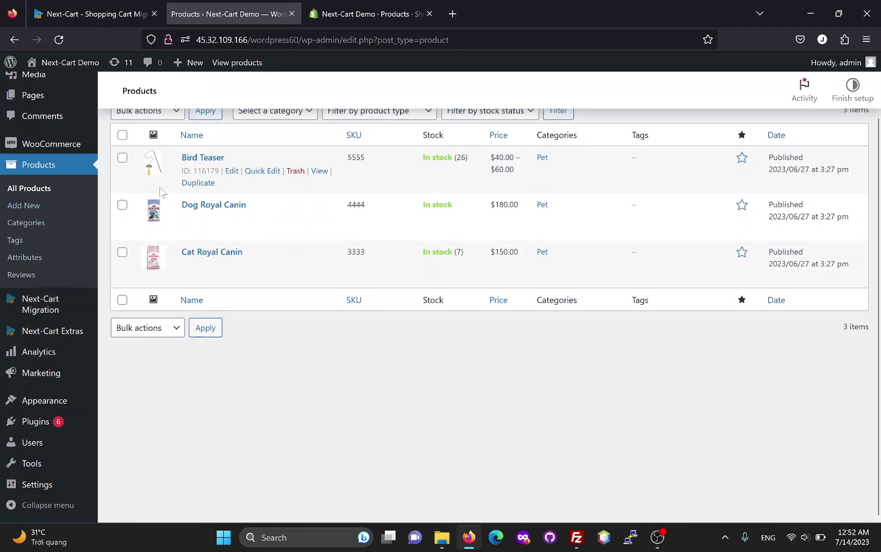
pyautogui.scroll(2, 161, 194)
pyautogui.click(370, 16)
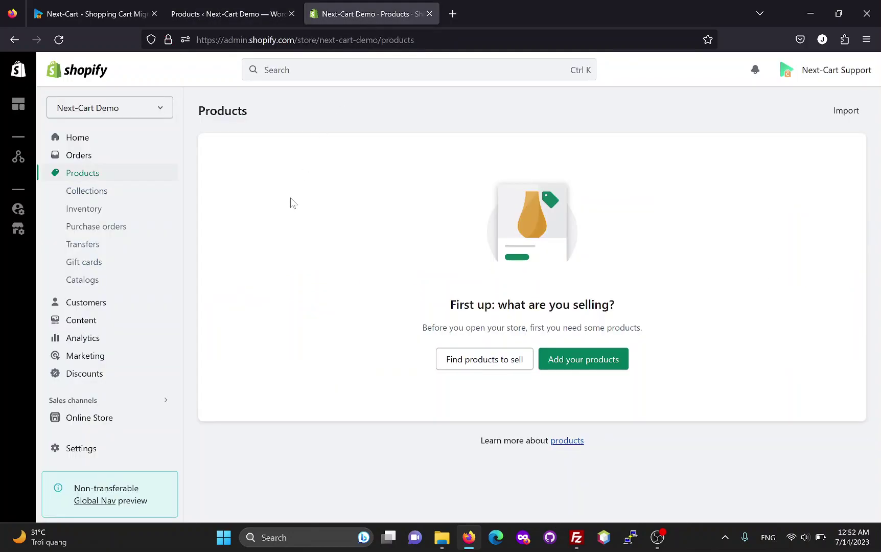
pyautogui.click(113, 14)
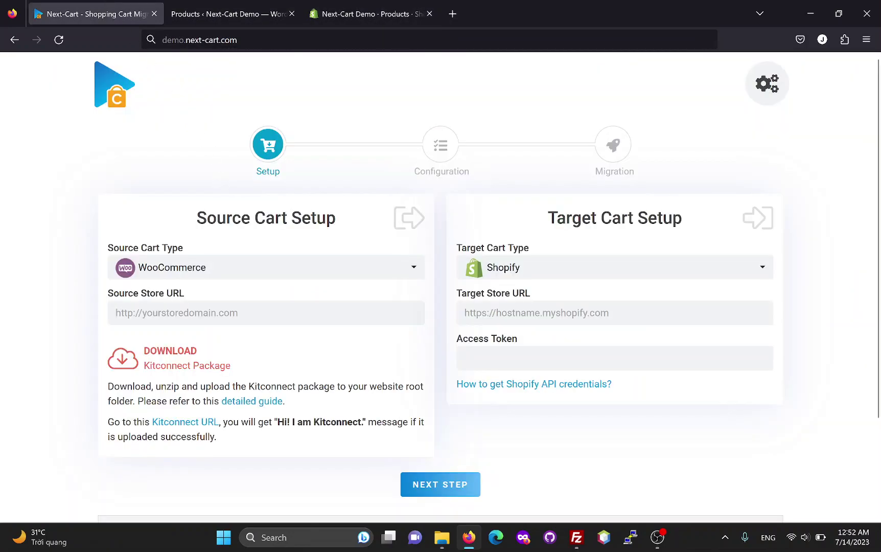
pyautogui.press('Tab')
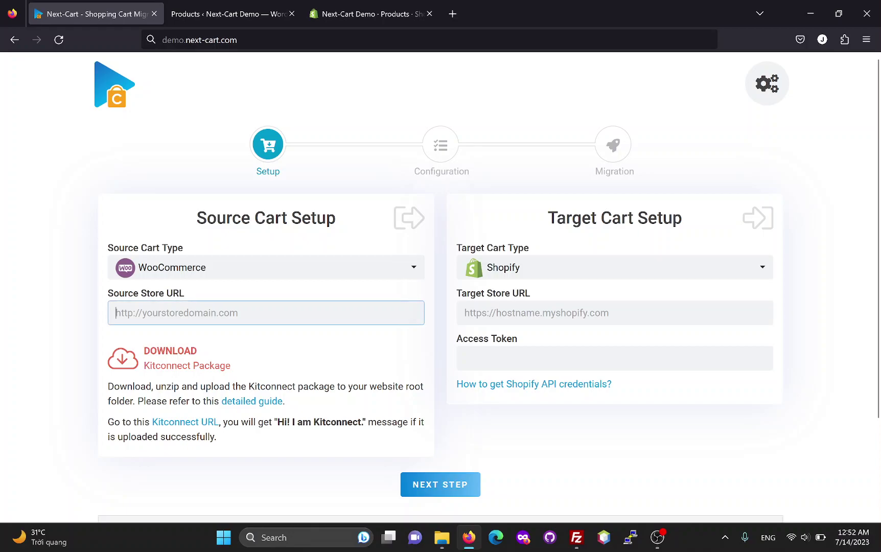
pyautogui.click(227, 13)
pyautogui.moveTo(69, 63)
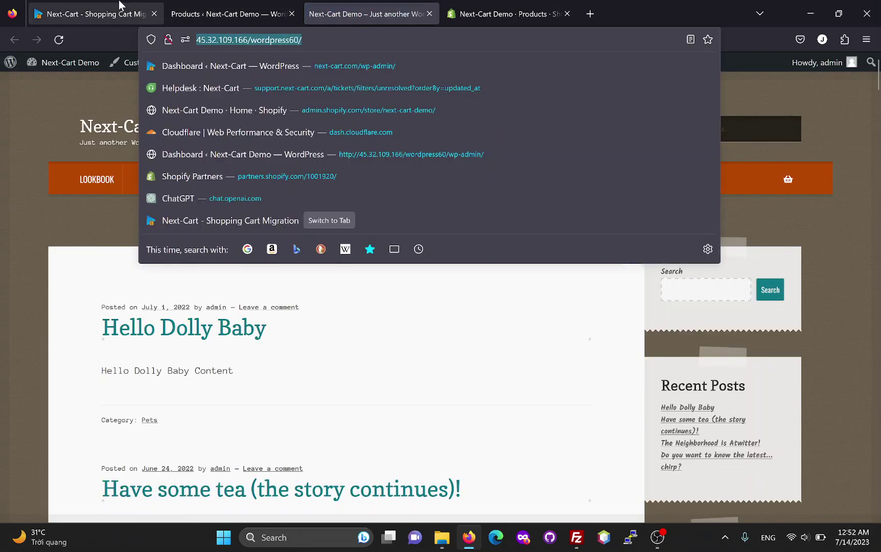
pyautogui.hotkey('ctrl', 'v')
pyautogui.click(266, 339)
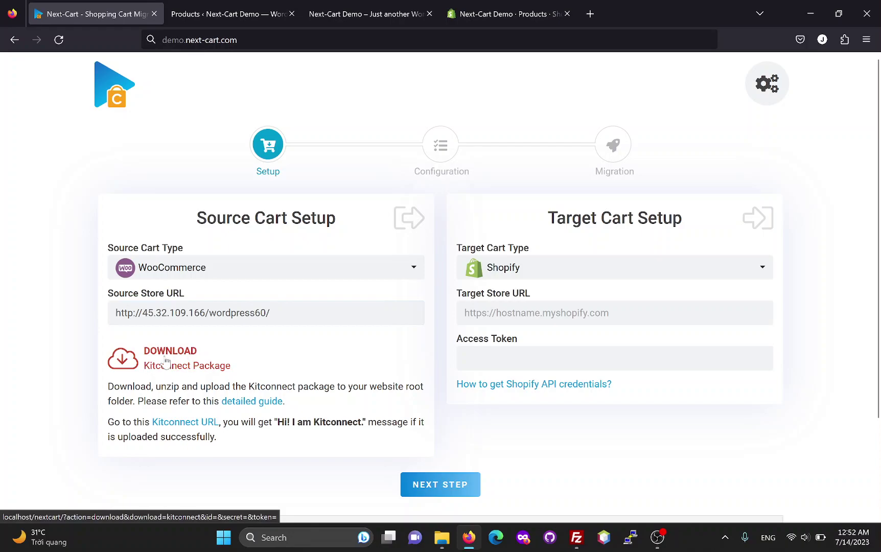
# Extract kitconnect.zip from Downloads into a kitconnect folder
pyautogui.click(442, 537)
pyautogui.rightClick(84, 123)
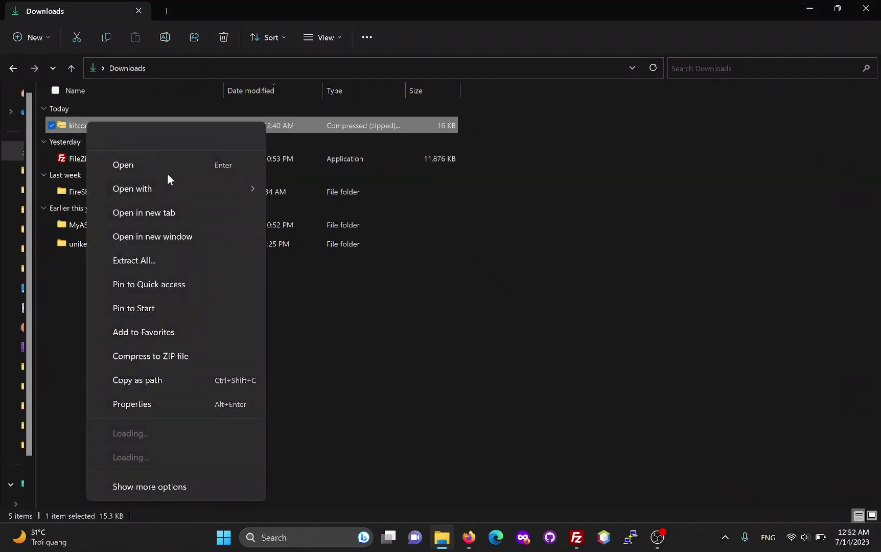
pyautogui.click(158, 242)
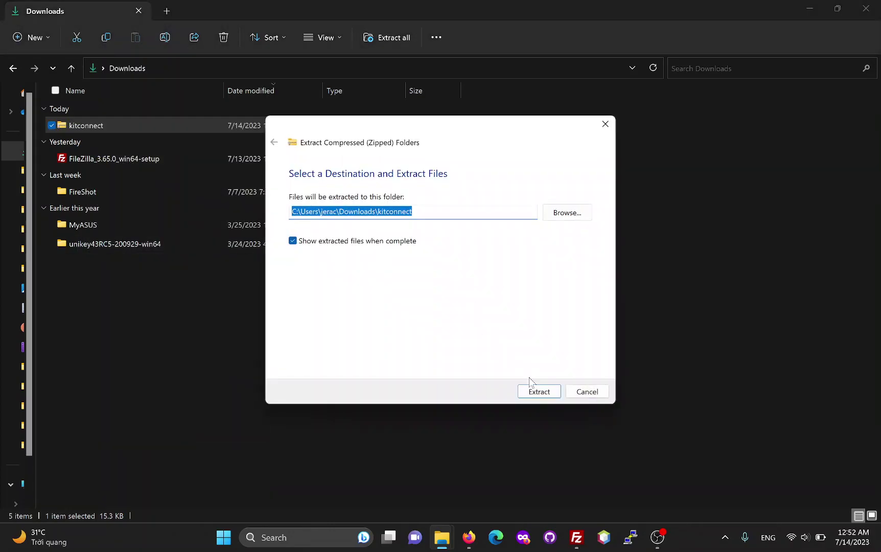
pyautogui.click(539, 392)
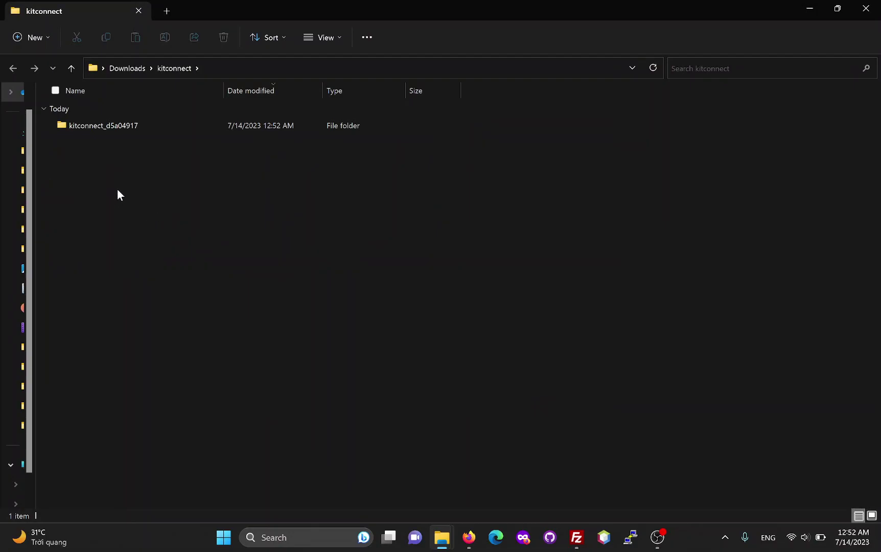
# Check that the extracted kitconnect_d5a04917 folder holds the .htaccess and kitconnect files
pyautogui.click(98, 126)
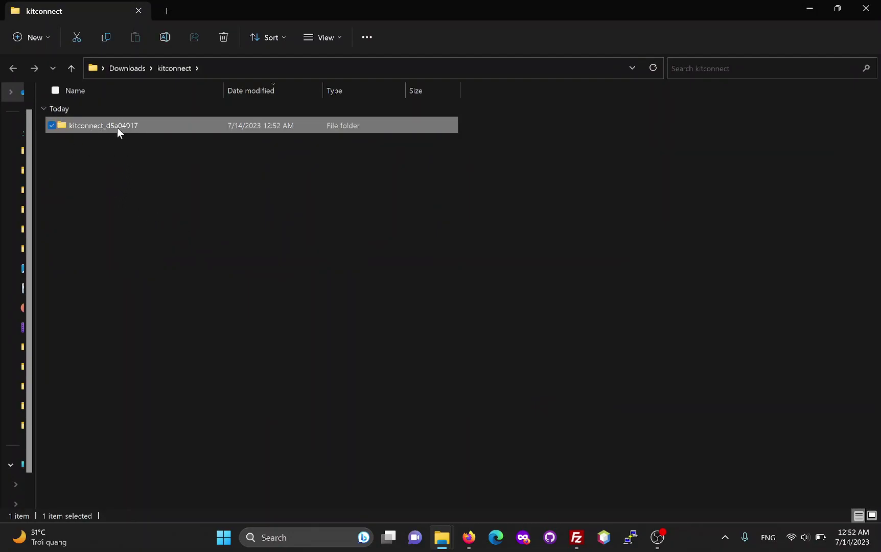
pyautogui.doubleClick(115, 127)
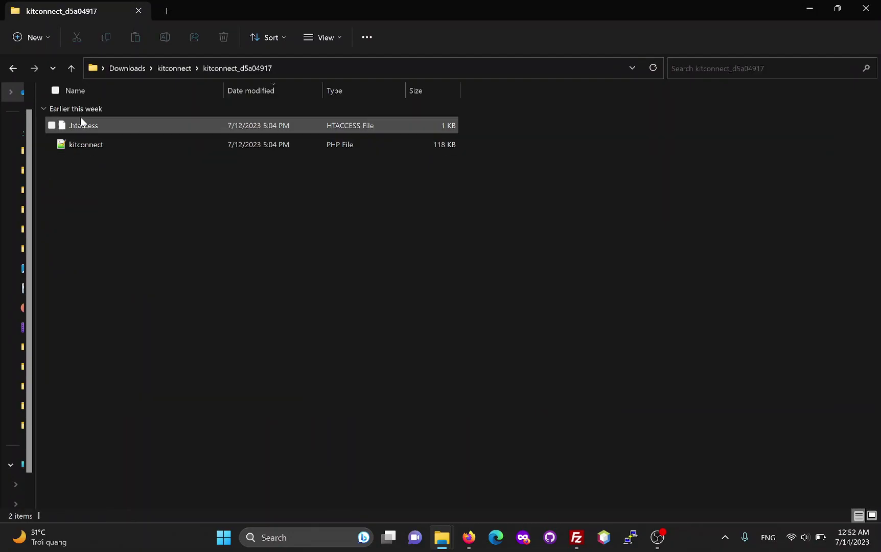
pyautogui.click(178, 72)
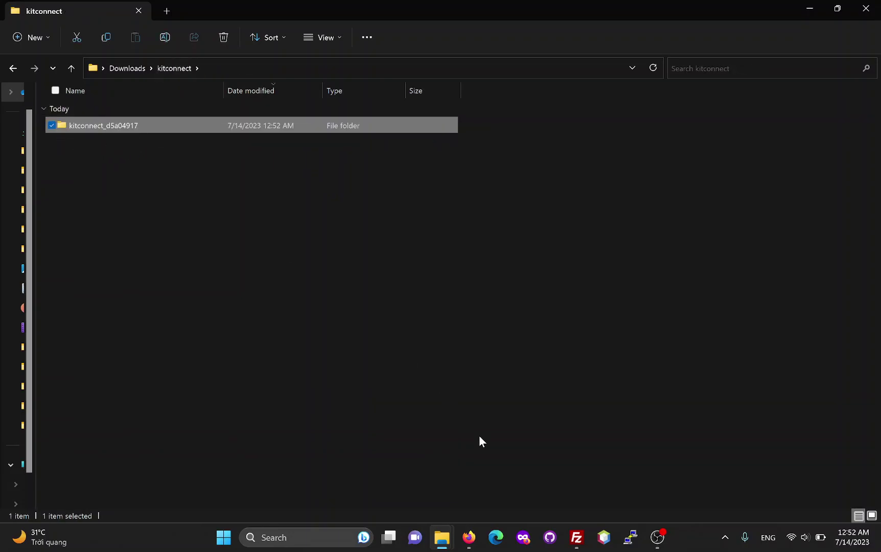
pyautogui.click(577, 539)
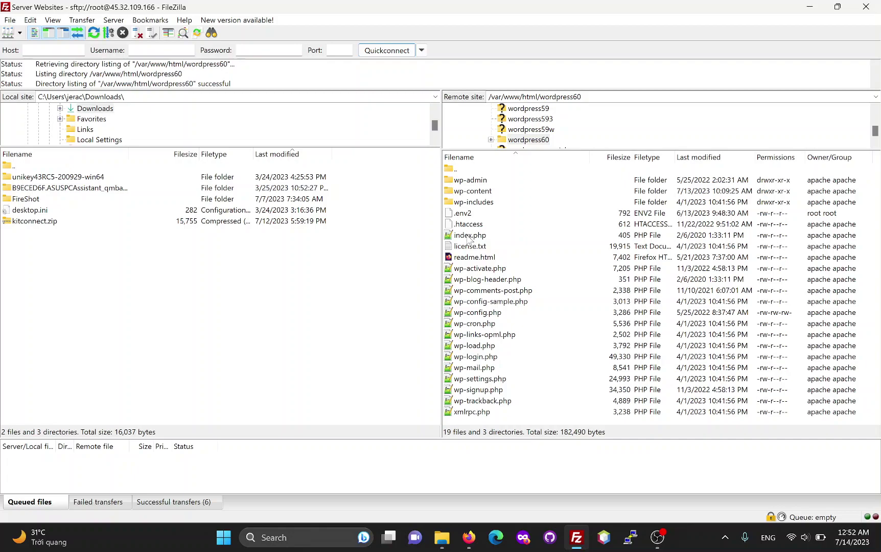
# Drag kitconnect_d5a04917 into the server's /var/www/html/wordpress60 directory and let transfers finish
pyautogui.click(470, 239)
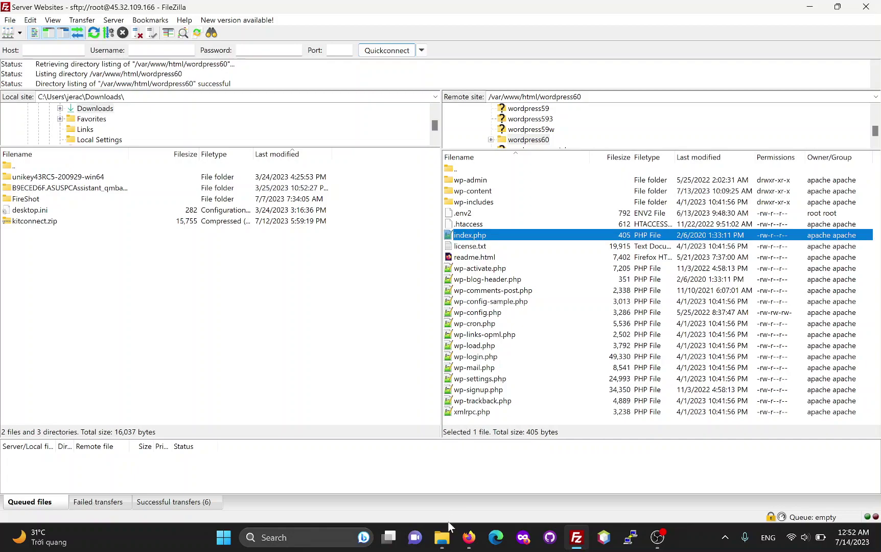
pyautogui.click(441, 538)
pyautogui.click(481, 483)
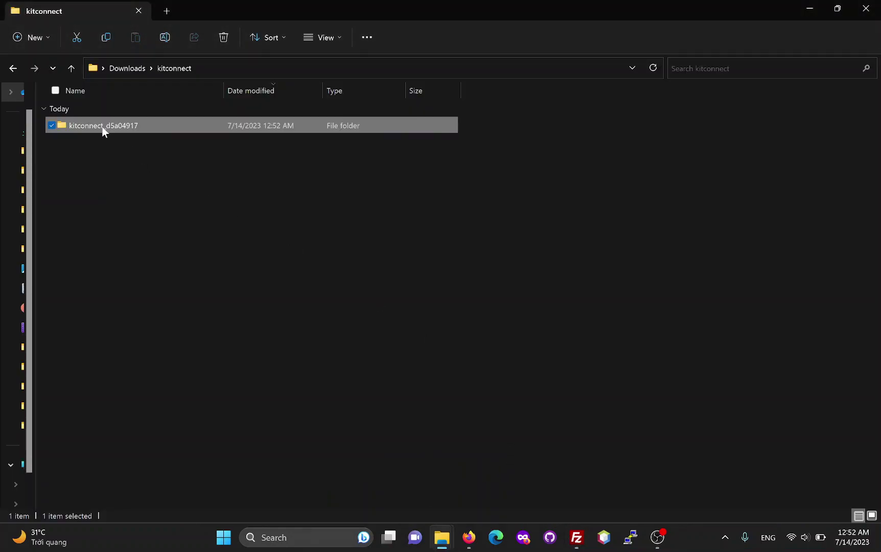
pyautogui.moveTo(102, 127); pyautogui.dragTo(524, 270)
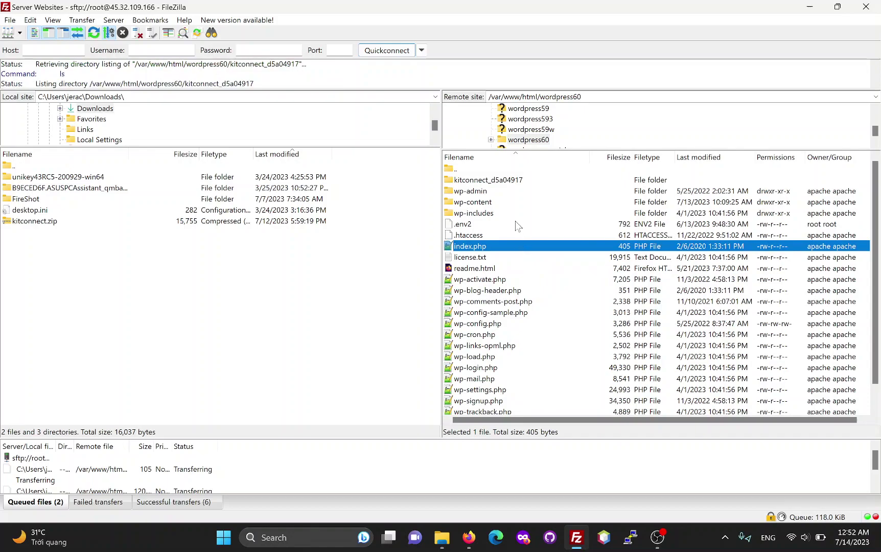
pyautogui.click(488, 180)
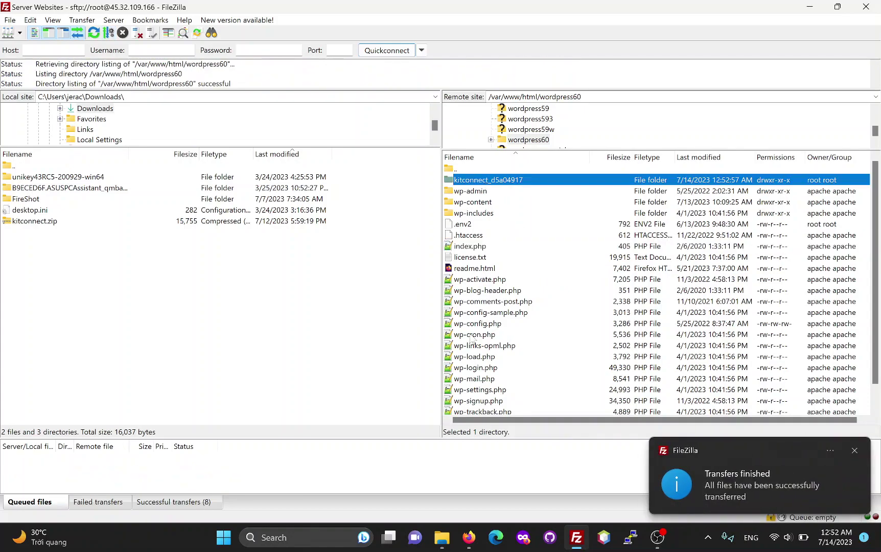
# Open the Kitconnect URL to confirm the connector installed successfully
pyautogui.click(470, 538)
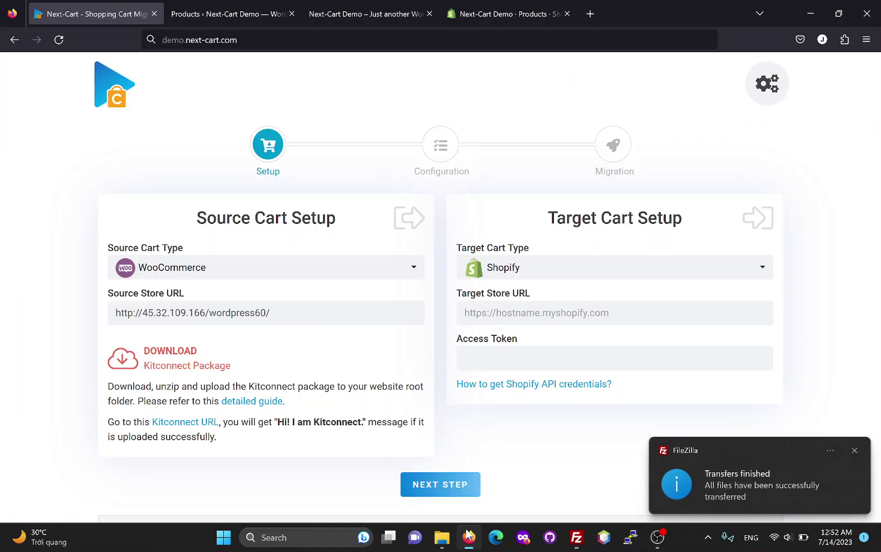
pyautogui.click(185, 422)
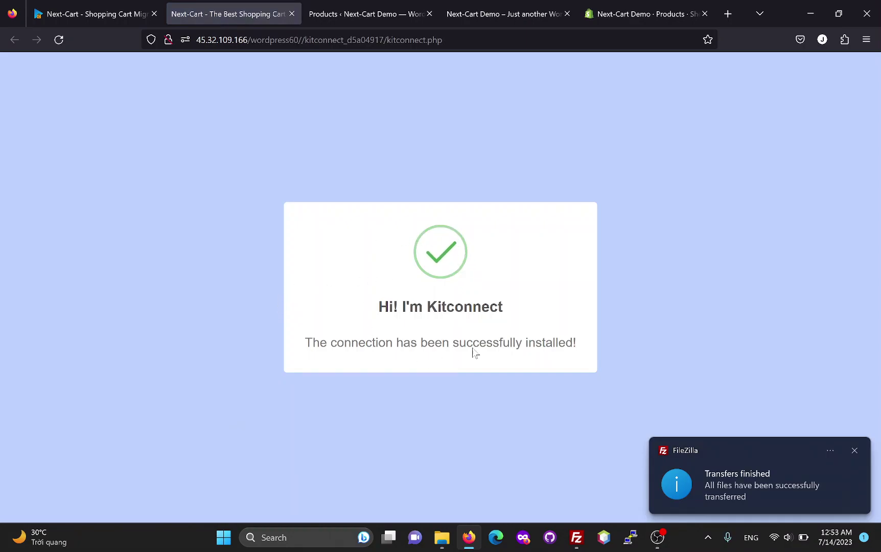
pyautogui.middleClick(208, 1)
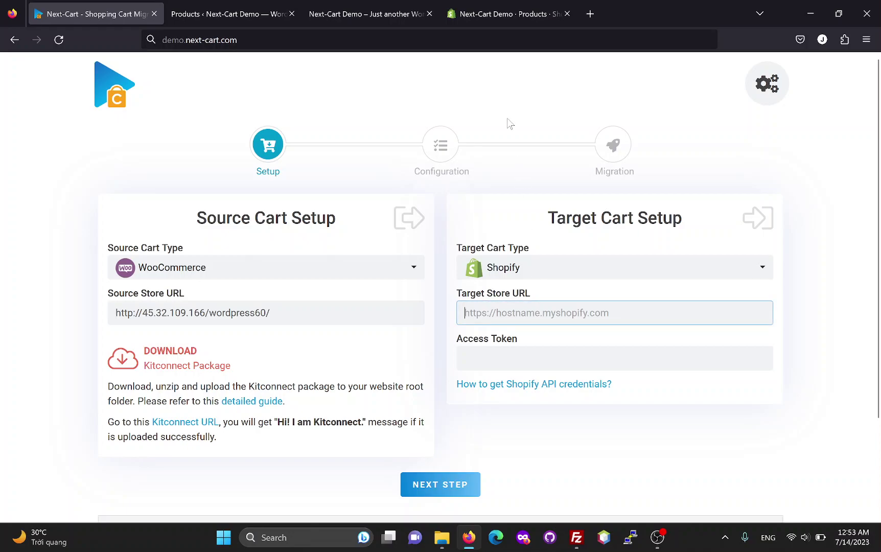
pyautogui.click(499, 15)
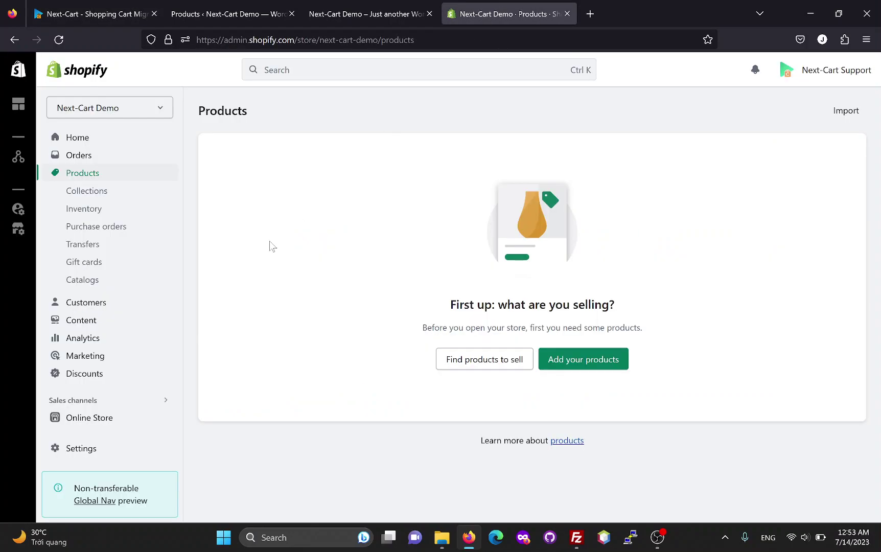
pyautogui.click(88, 450)
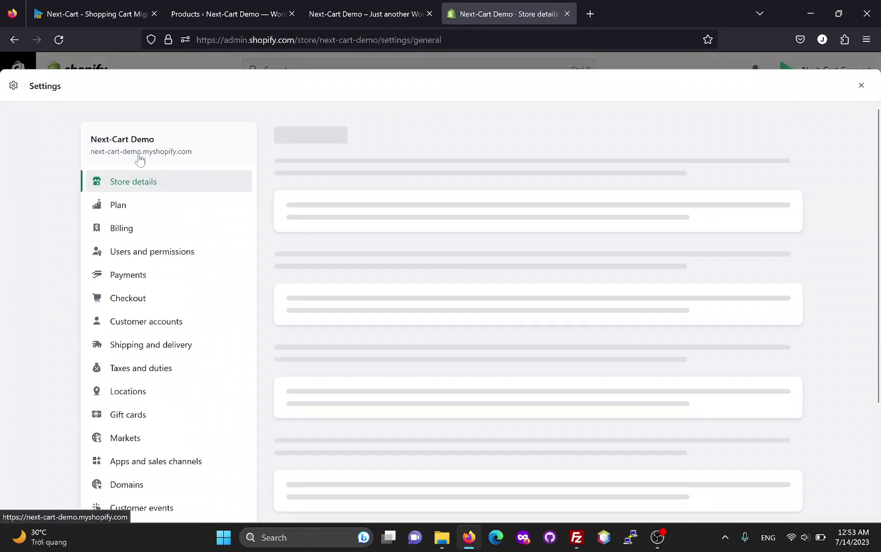
pyautogui.rightClick(140, 154)
pyautogui.click(189, 279)
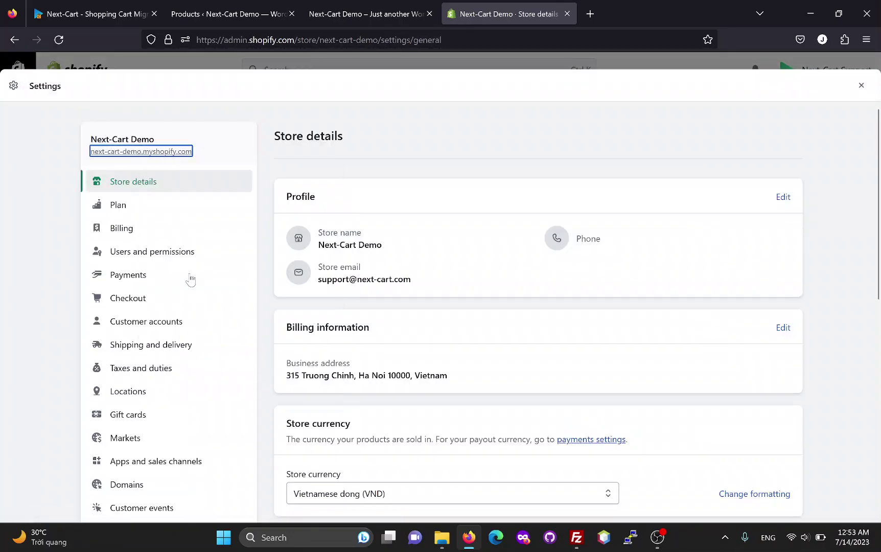
pyautogui.click(108, 8)
pyautogui.hotkey('ctrl', 'v')
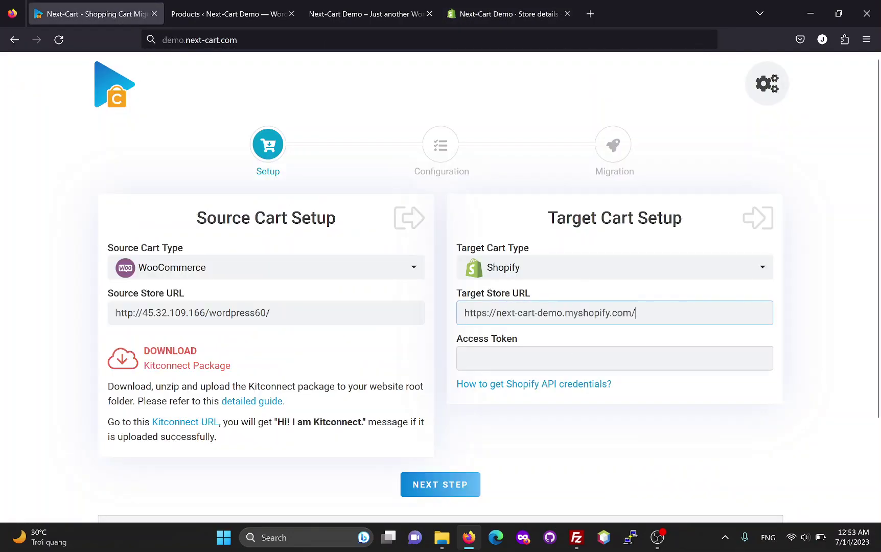
pyautogui.press('Tab')
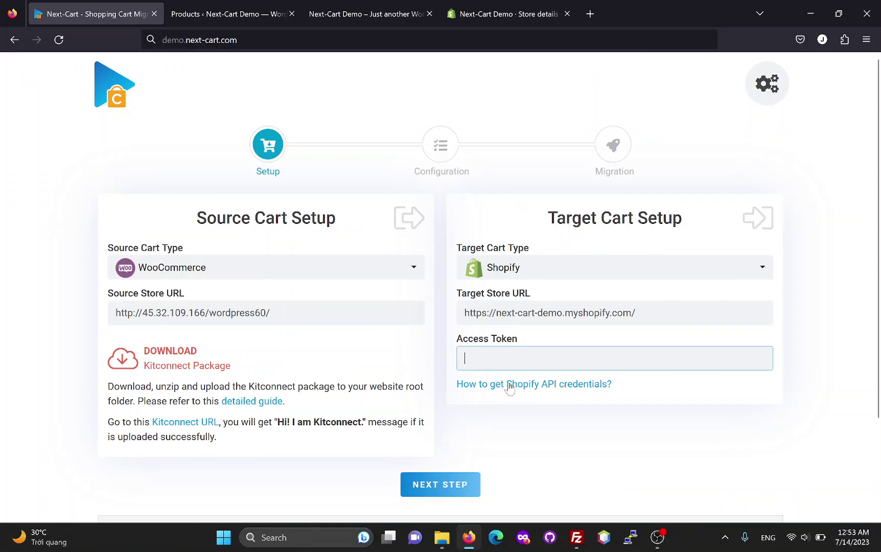
# Read the Generate Shopify Access Token steps in the 'How to get Shopify API credentials?' guide
pyautogui.click(509, 387)
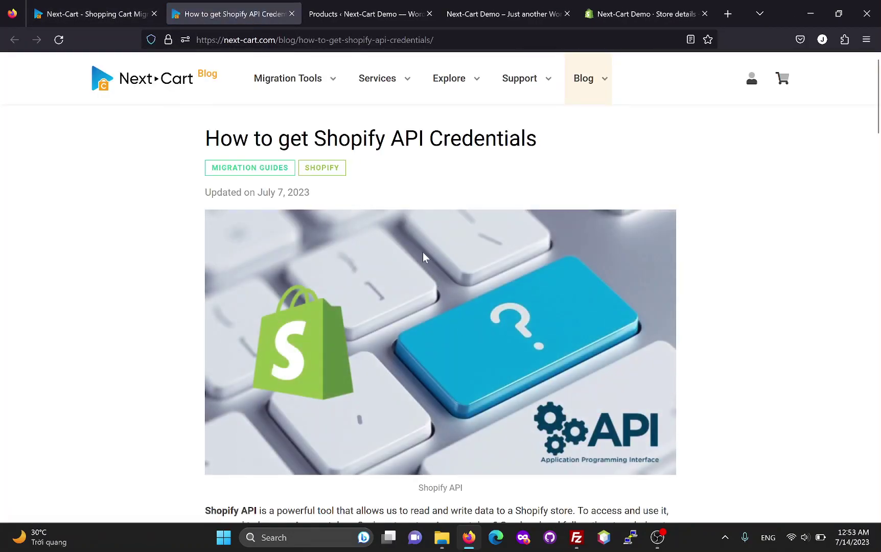
pyautogui.scroll(-2, 424, 252)
pyautogui.scroll(-2, 423, 253)
pyautogui.scroll(-3, 423, 252)
pyautogui.scroll(-3, 426, 259)
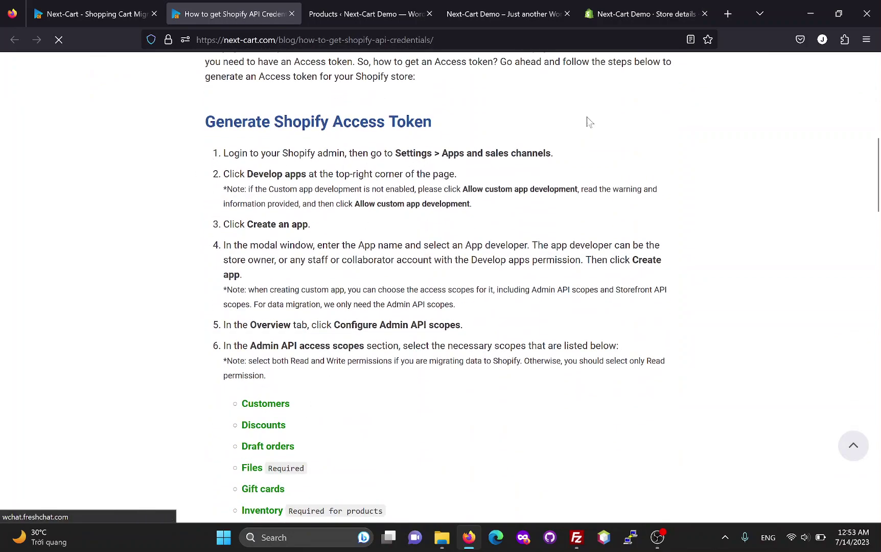
pyautogui.click(628, 14)
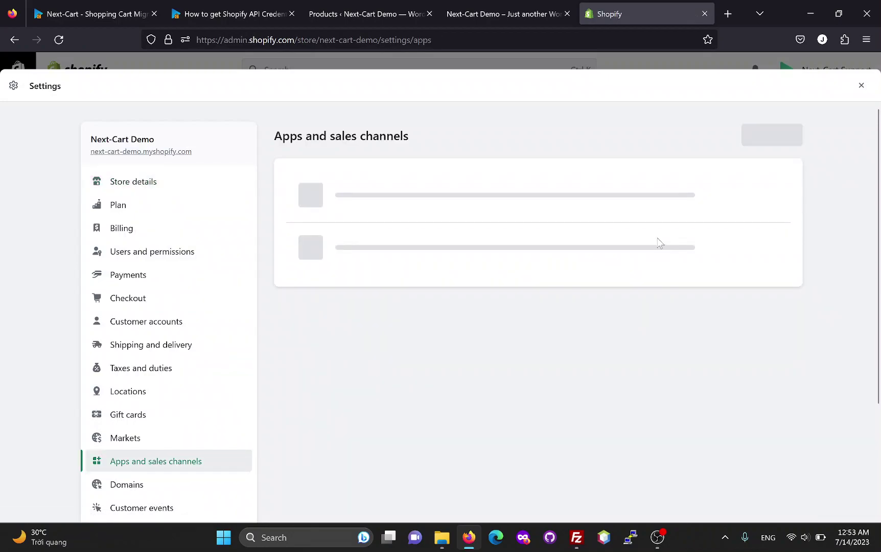
# Under Develop apps, create a custom app named Woo2Shop
pyautogui.click(664, 133)
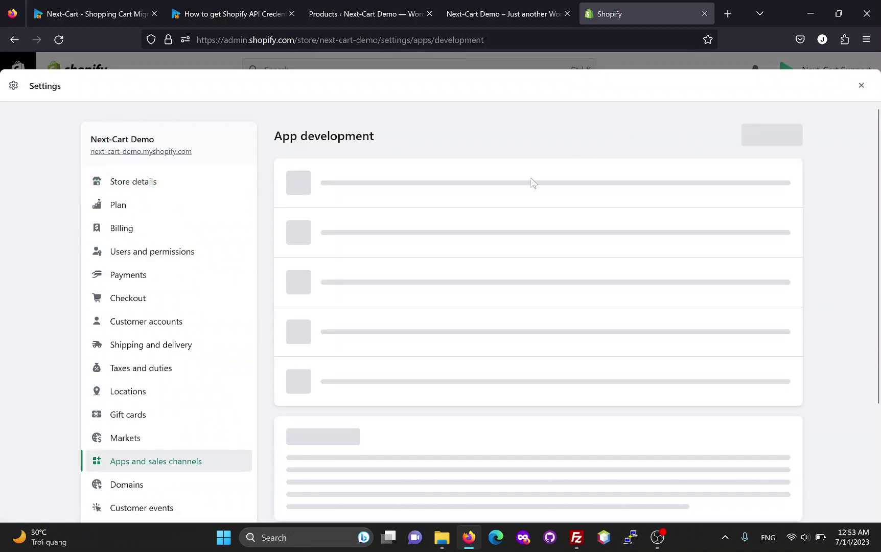
pyautogui.click(755, 138)
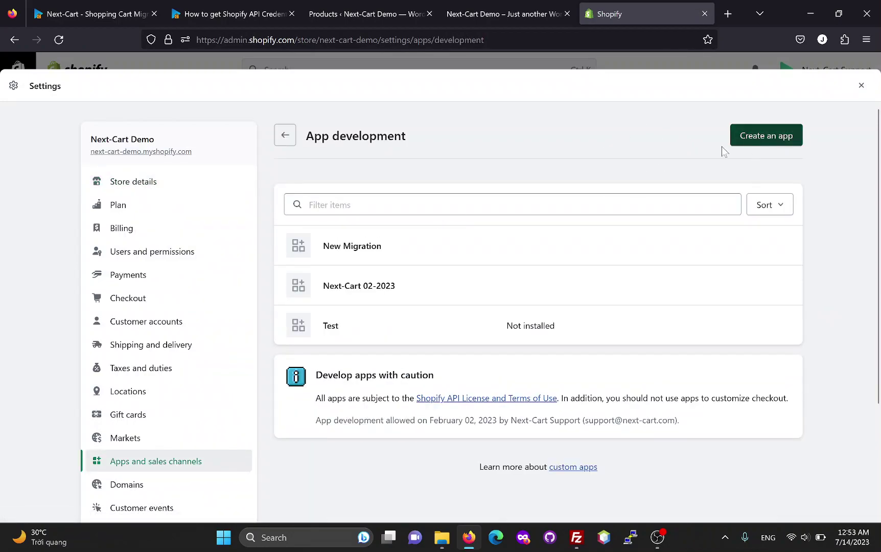
pyautogui.write('Woo')
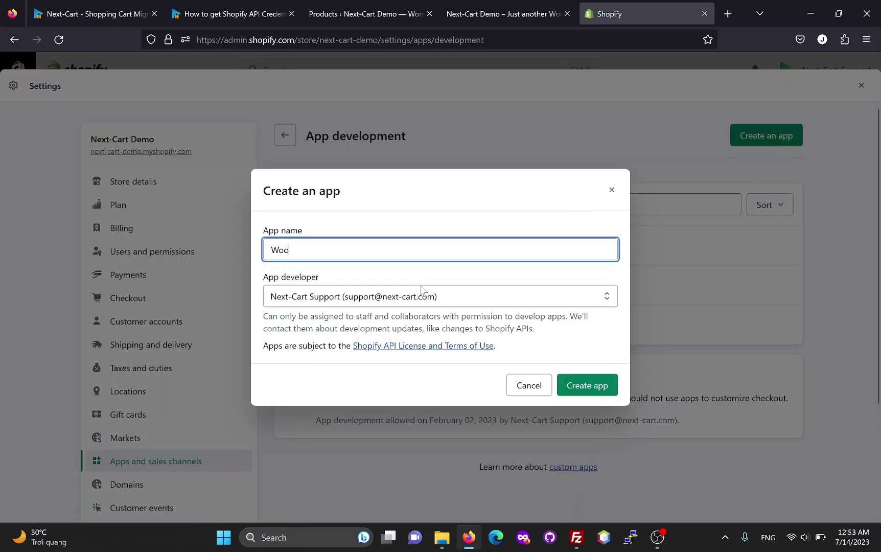
pyautogui.write('2Shop')
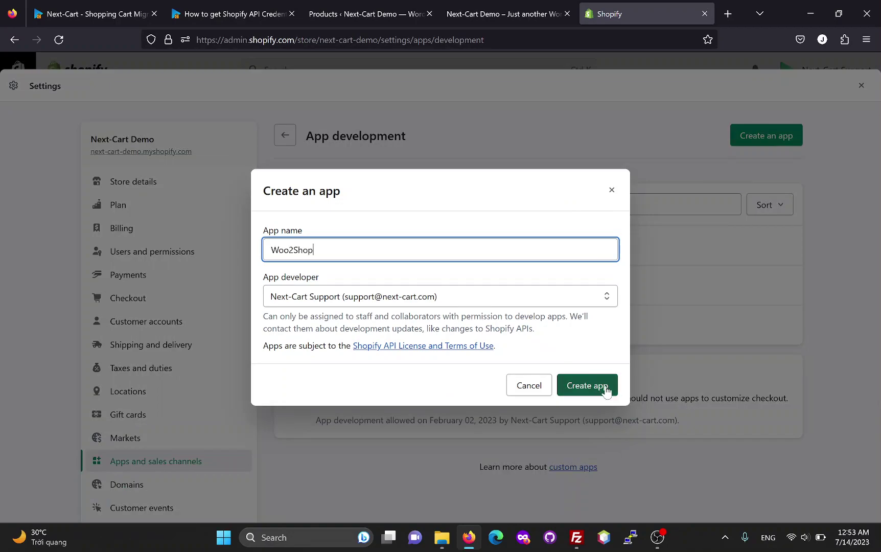
pyautogui.click(608, 389)
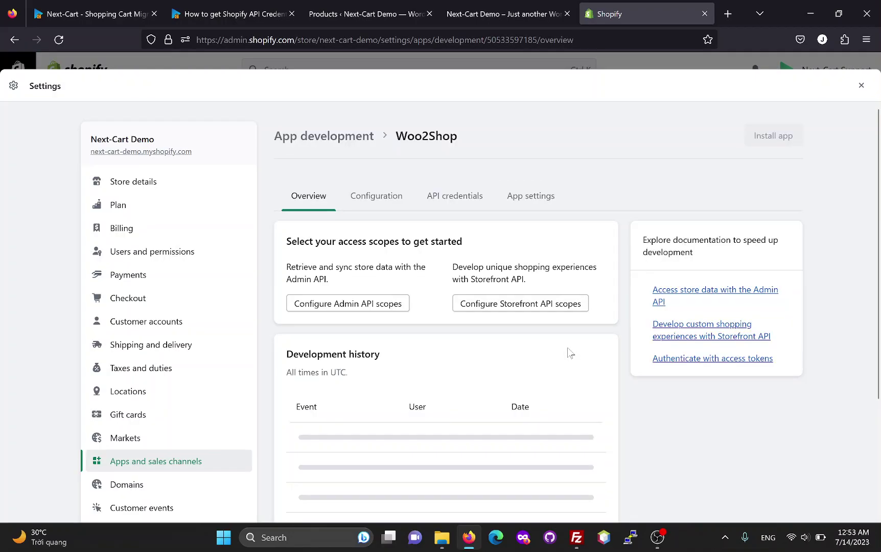
# Open Admin API scopes and grant customers, discounts, draft orders and files access
pyautogui.click(346, 308)
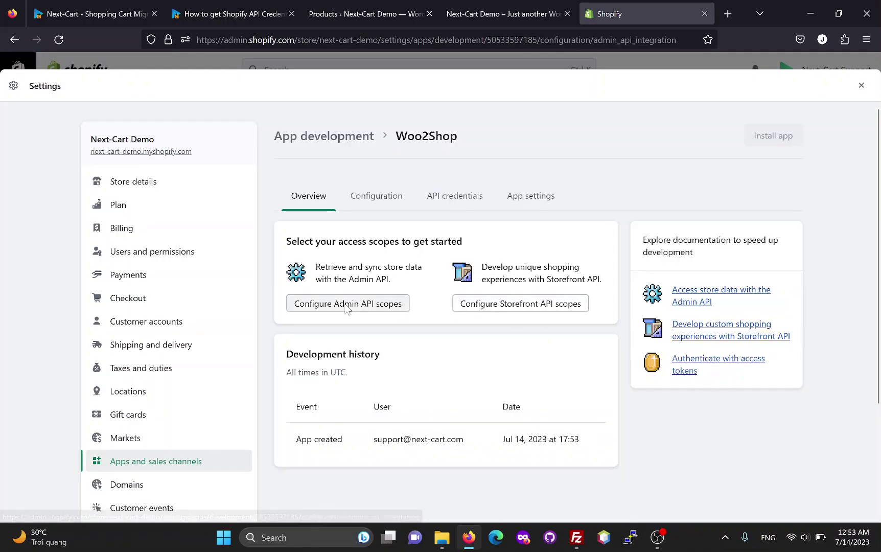
pyautogui.scroll(-1, 458, 291)
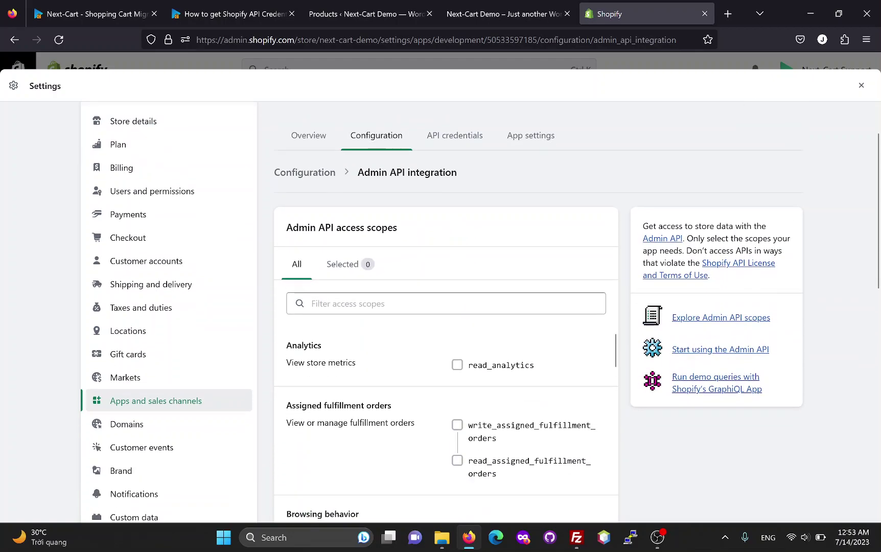
pyautogui.scroll(-2, 511, 255)
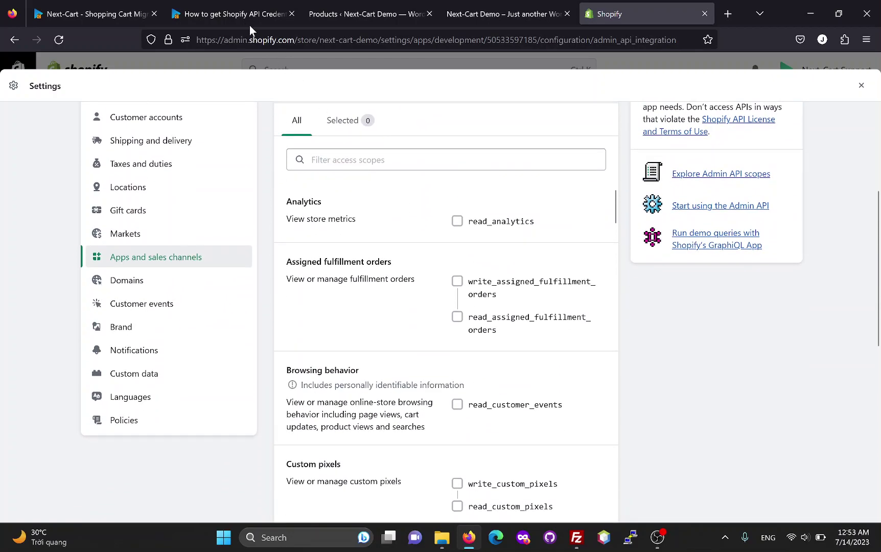
pyautogui.click(230, 14)
pyautogui.scroll(-2, 307, 222)
pyautogui.scroll(-1, 328, 241)
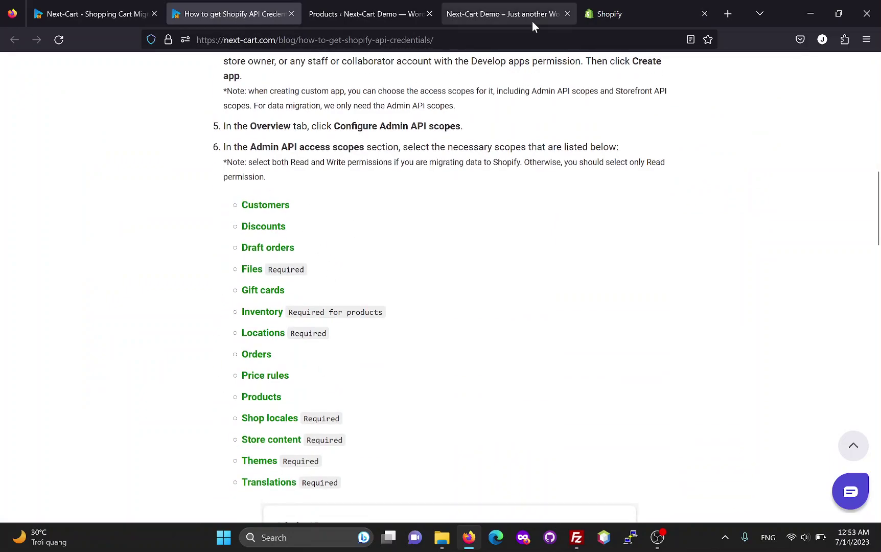
pyautogui.click(615, 13)
pyautogui.scroll(-1, 493, 279)
pyautogui.scroll(-2, 492, 278)
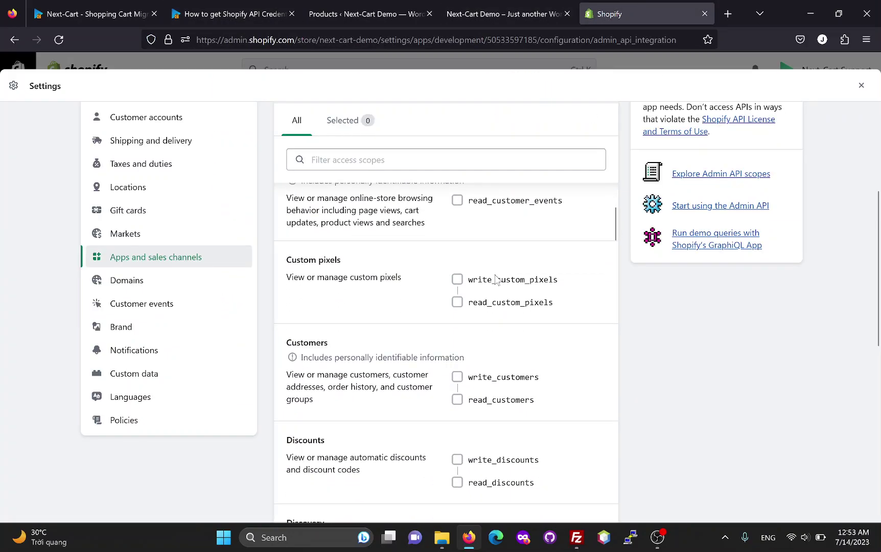
pyautogui.click(495, 377)
pyautogui.scroll(-2, 492, 331)
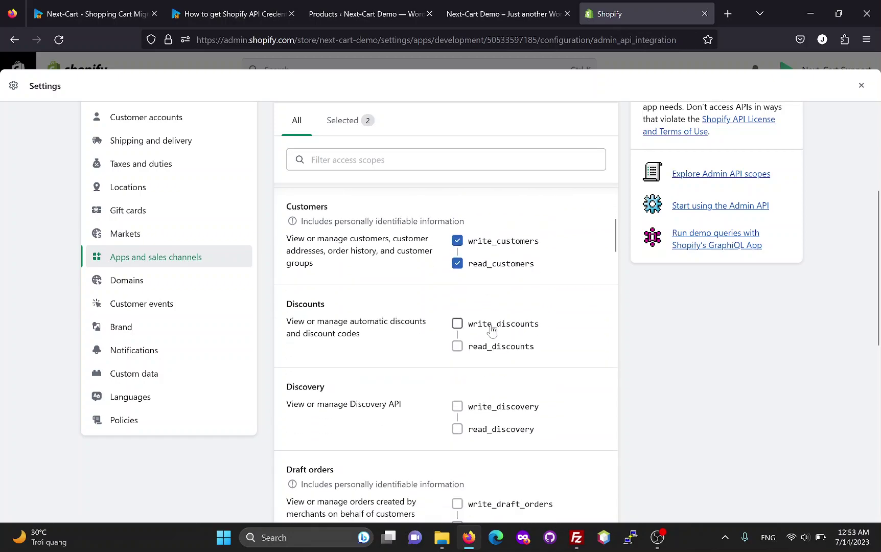
pyautogui.click(491, 331)
pyautogui.scroll(-1, 492, 332)
pyautogui.scroll(-2, 491, 309)
pyautogui.click(490, 308)
pyautogui.scroll(-1, 491, 309)
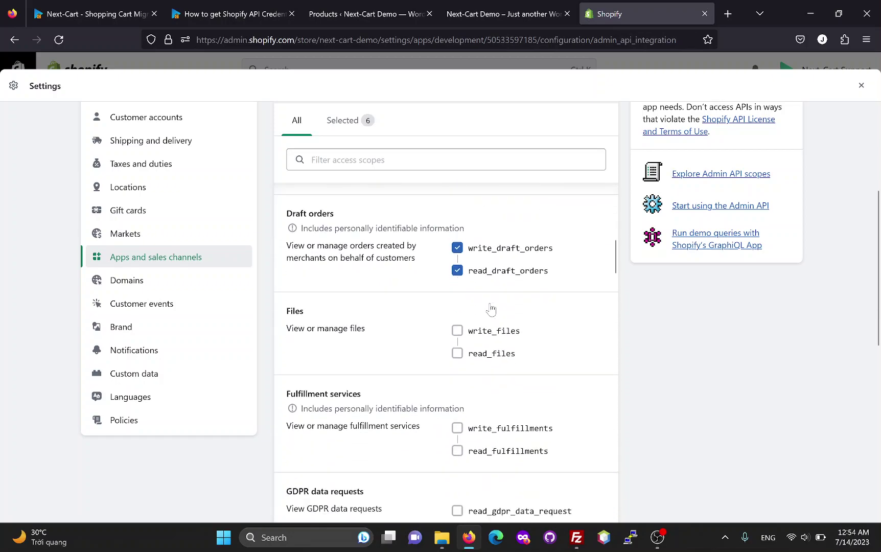
pyautogui.click(489, 313)
pyautogui.scroll(-2, 490, 313)
pyautogui.scroll(-1, 489, 312)
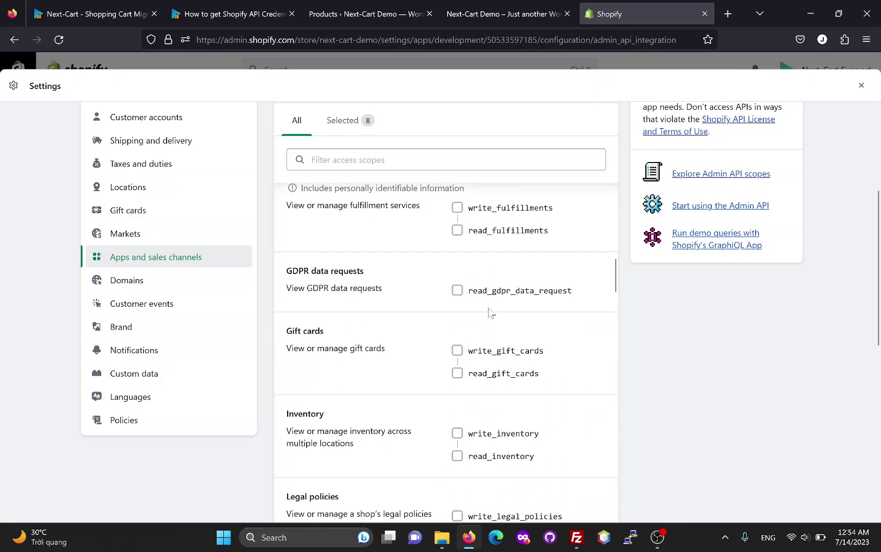
# Grant gift cards, inventory, shop locales, store content, themes and translations scopes, then save
pyautogui.click(487, 352)
pyautogui.scroll(-2, 492, 301)
pyautogui.click(491, 301)
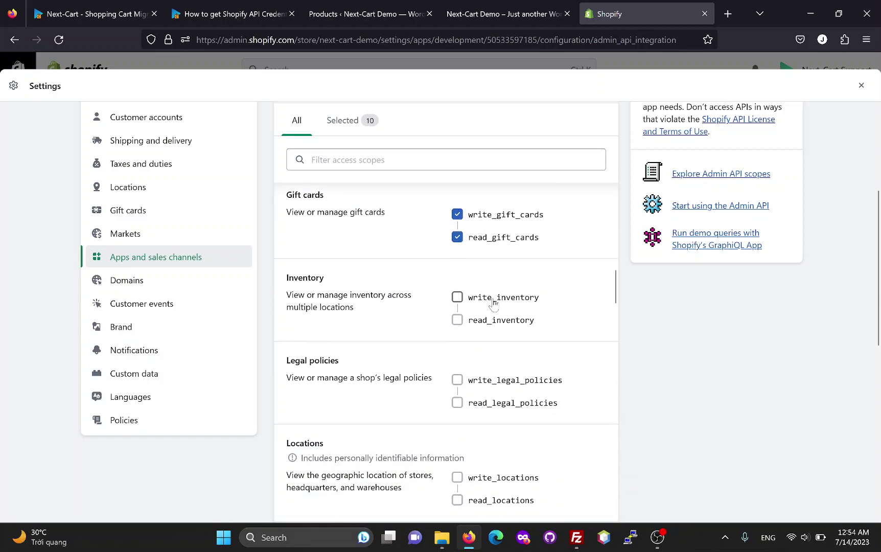
pyautogui.scroll(-3, 494, 304)
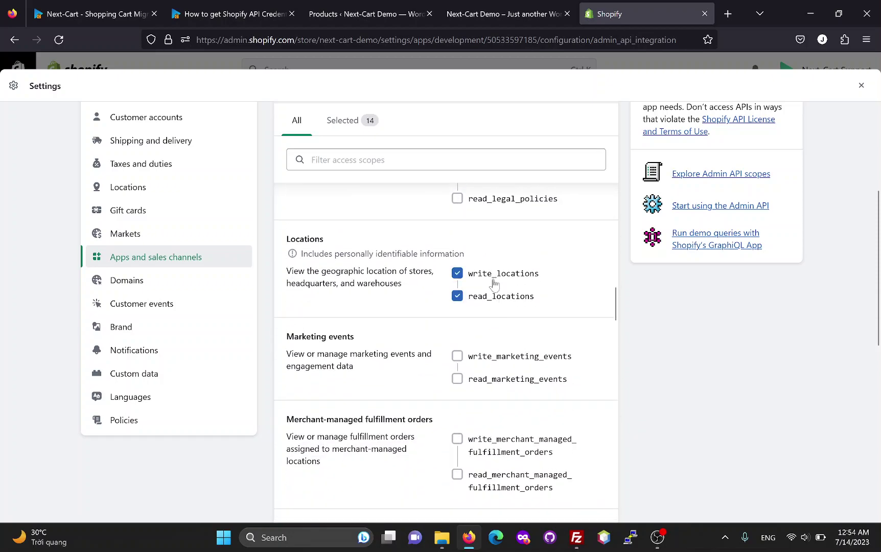
pyautogui.scroll(-2, 494, 284)
pyautogui.scroll(-1, 493, 284)
pyautogui.scroll(-2, 492, 283)
pyautogui.scroll(-2, 493, 284)
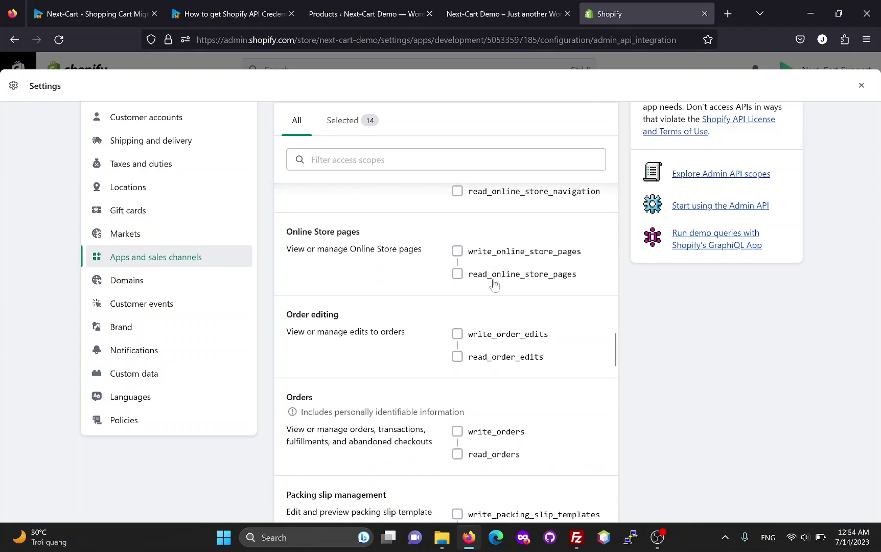
pyautogui.scroll(-1, 493, 284)
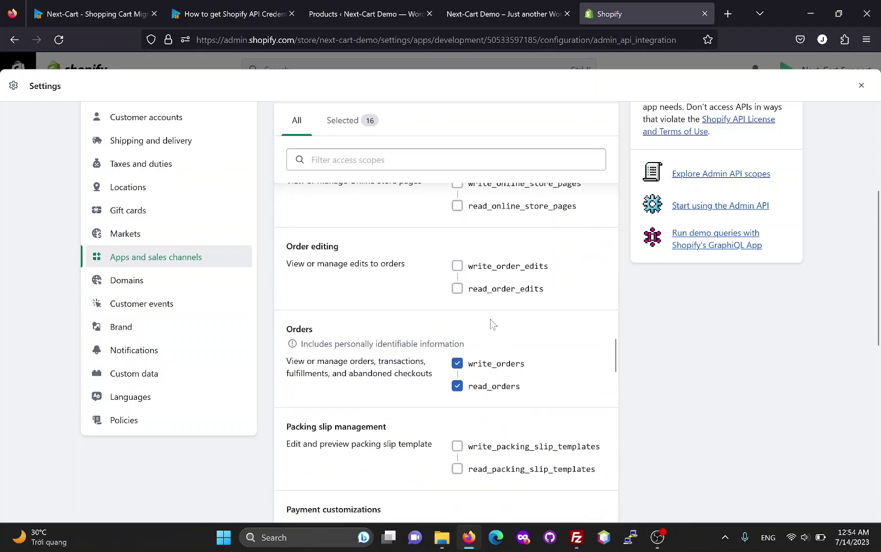
pyautogui.scroll(-2, 493, 324)
pyautogui.scroll(-2, 492, 324)
pyautogui.scroll(-1, 492, 324)
pyautogui.scroll(-1, 493, 323)
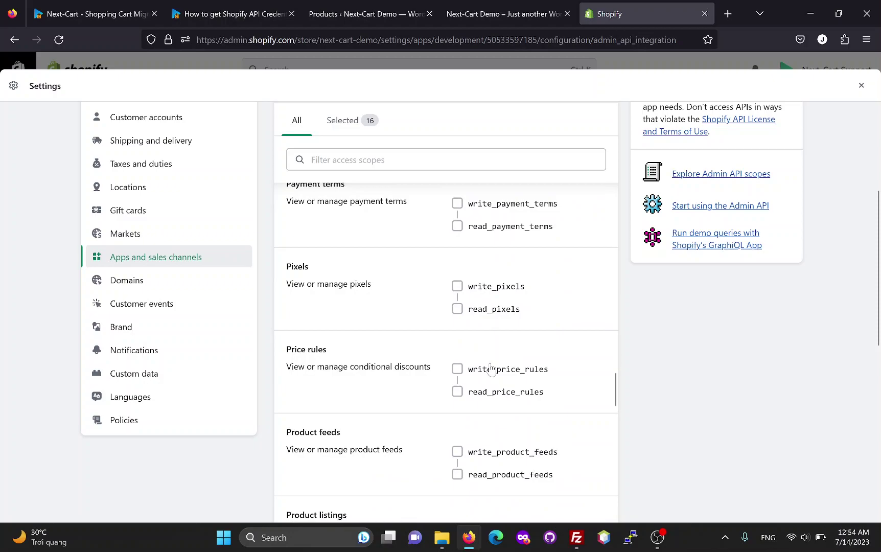
pyautogui.scroll(-2, 506, 329)
pyautogui.scroll(-1, 506, 328)
pyautogui.scroll(-1, 507, 328)
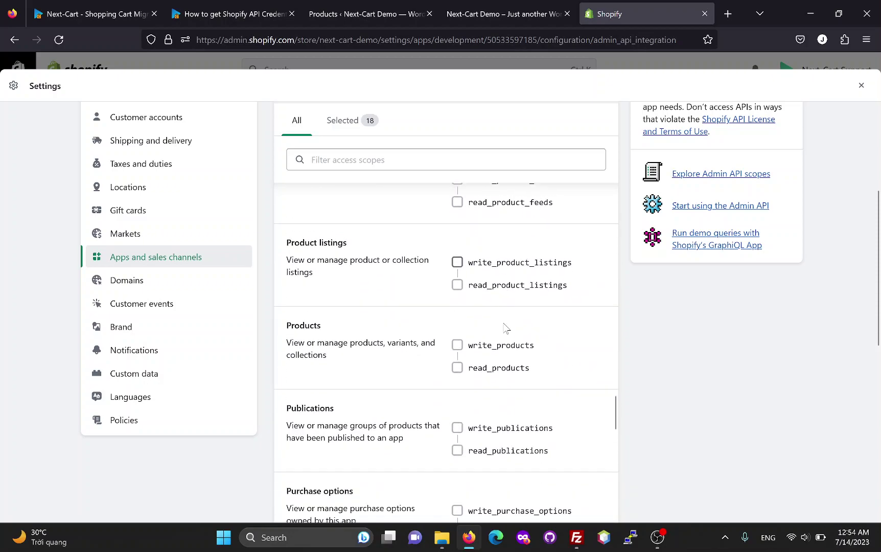
pyautogui.scroll(-2, 502, 313)
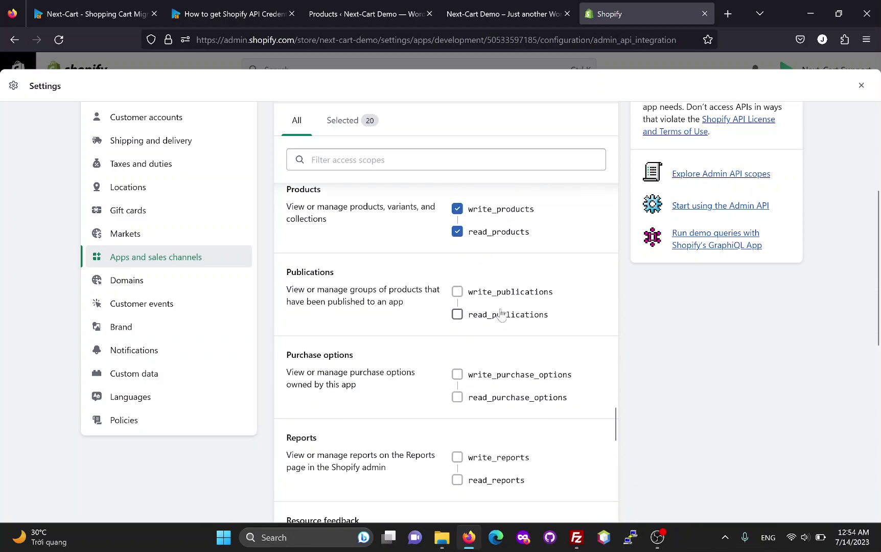
pyautogui.scroll(-1, 501, 313)
pyautogui.scroll(-2, 501, 314)
pyautogui.scroll(-1, 501, 313)
pyautogui.scroll(-2, 501, 313)
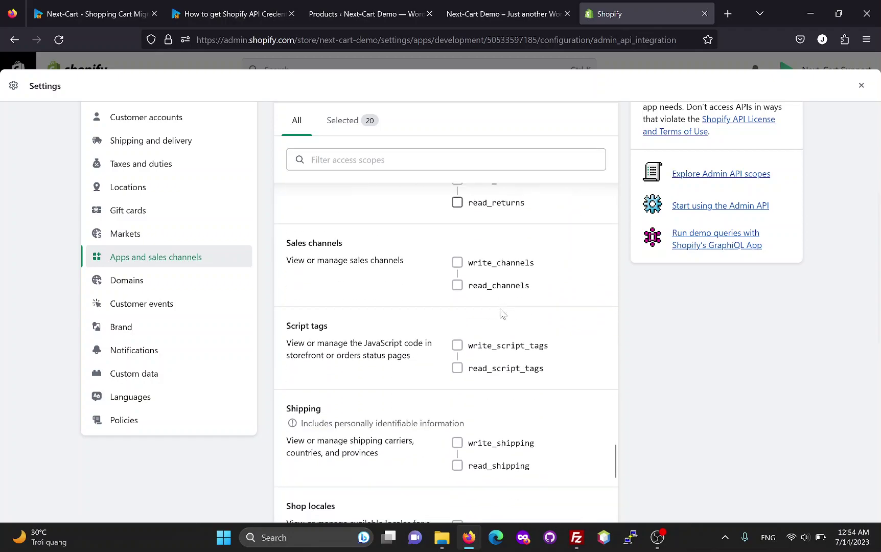
pyautogui.scroll(-1, 502, 313)
pyautogui.scroll(-1, 494, 333)
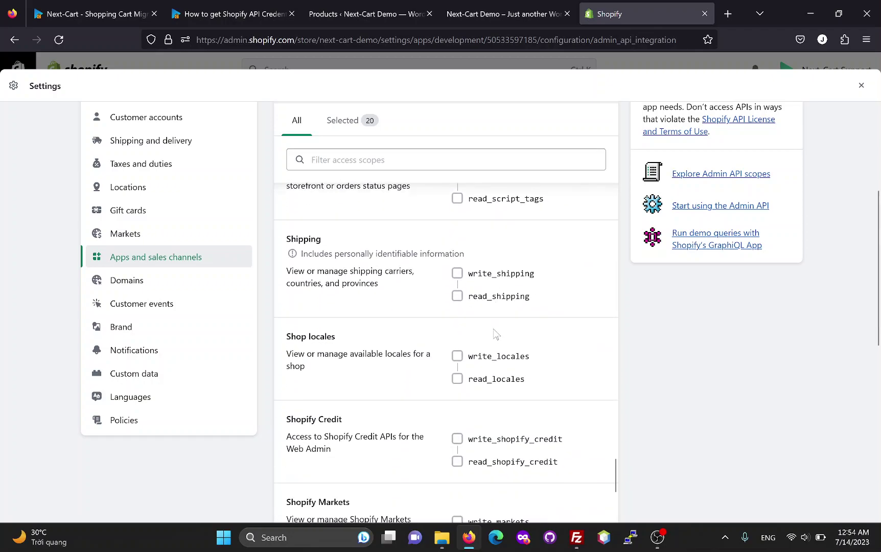
pyautogui.click(484, 360)
pyautogui.scroll(-1, 488, 315)
pyautogui.scroll(-2, 487, 314)
pyautogui.scroll(-1, 489, 316)
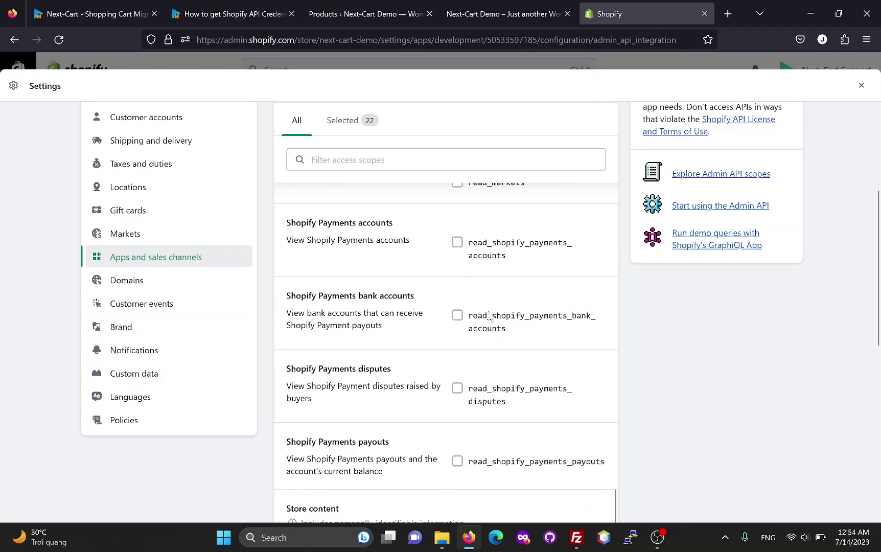
pyautogui.scroll(-2, 489, 316)
pyautogui.scroll(-1, 489, 317)
pyautogui.click(484, 362)
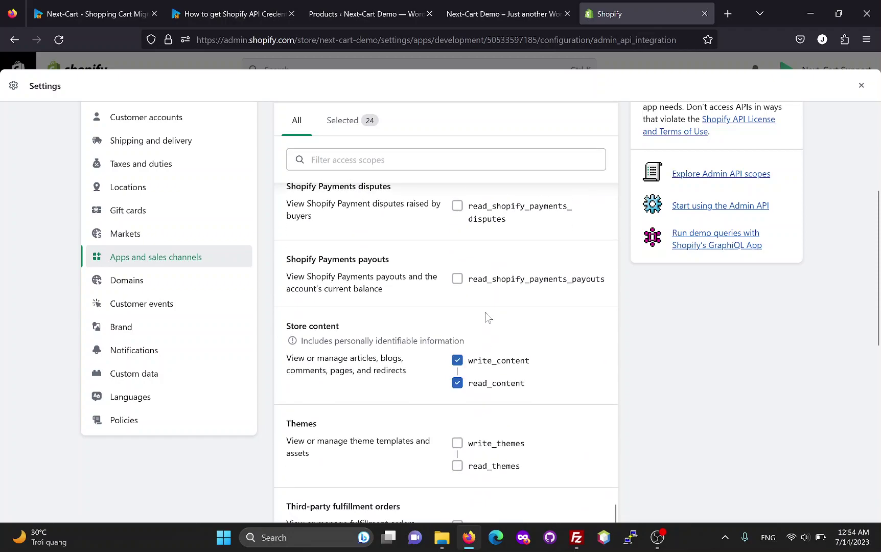
pyautogui.scroll(-2, 486, 317)
pyautogui.click(489, 314)
pyautogui.scroll(-2, 488, 314)
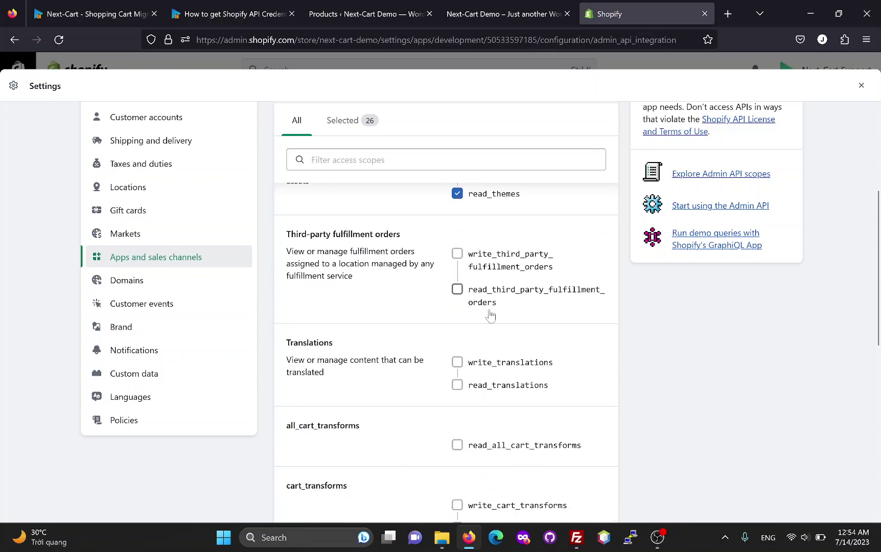
pyautogui.scroll(-2, 488, 315)
pyautogui.click(499, 233)
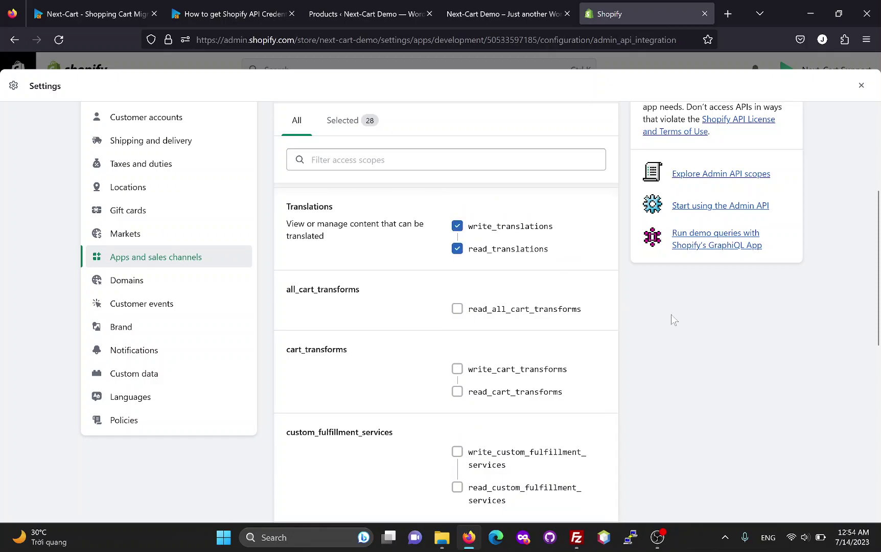
pyautogui.scroll(5, 673, 319)
pyautogui.click(784, 232)
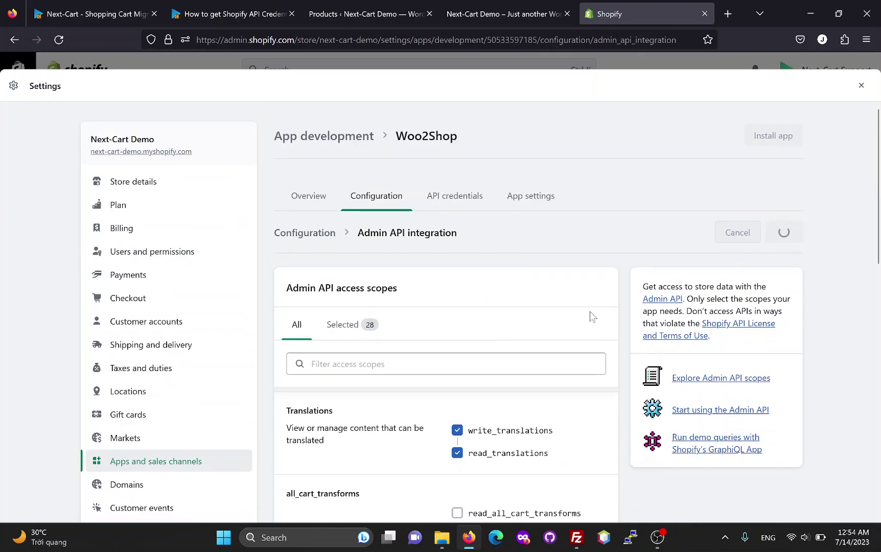
# Install Woo2Shop, then reveal and copy its Admin API access token
pyautogui.click(774, 135)
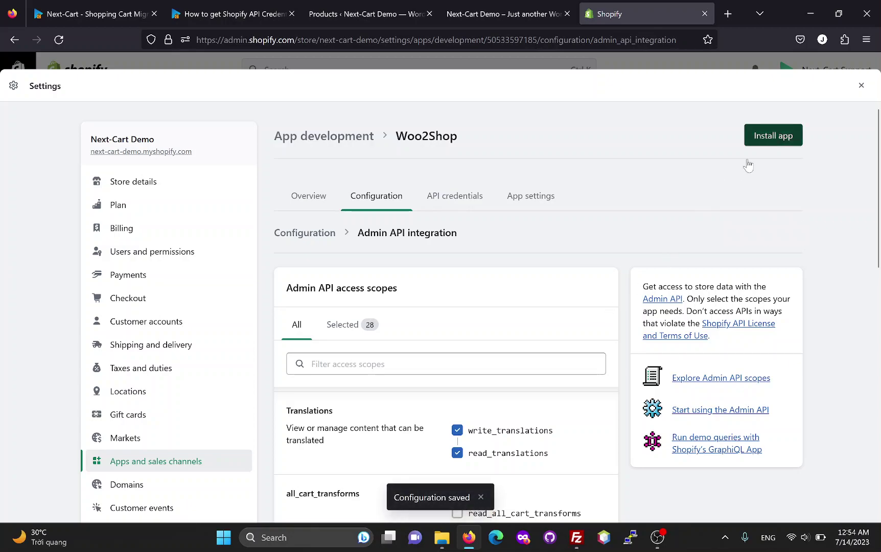
pyautogui.click(593, 362)
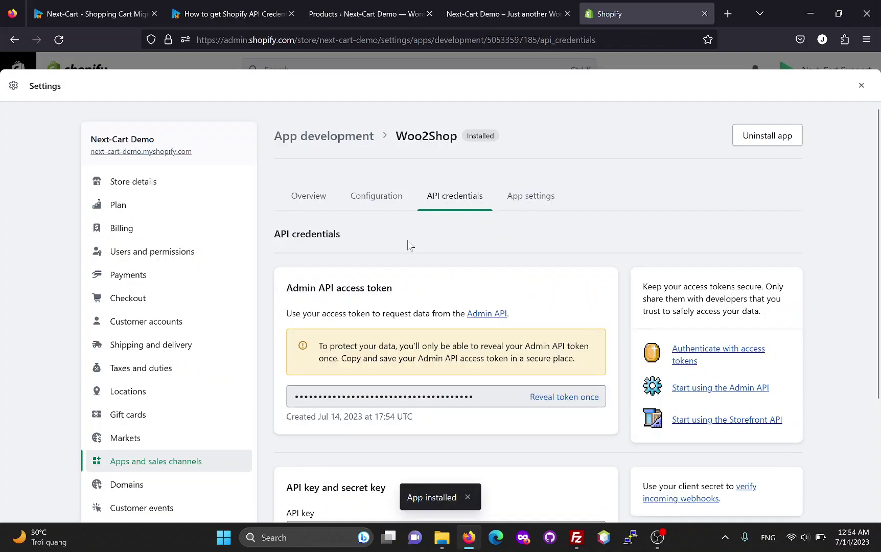
pyautogui.scroll(-2, 453, 272)
pyautogui.scroll(-1, 480, 291)
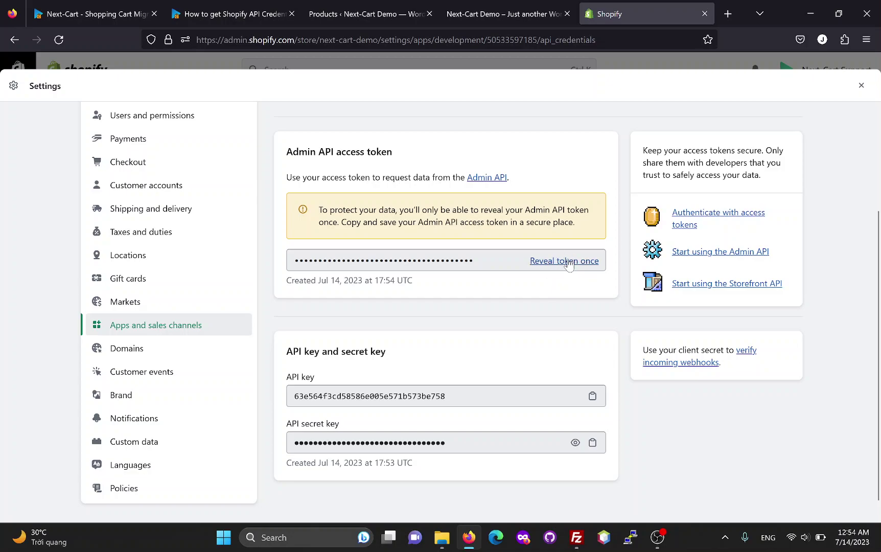
pyautogui.click(568, 265)
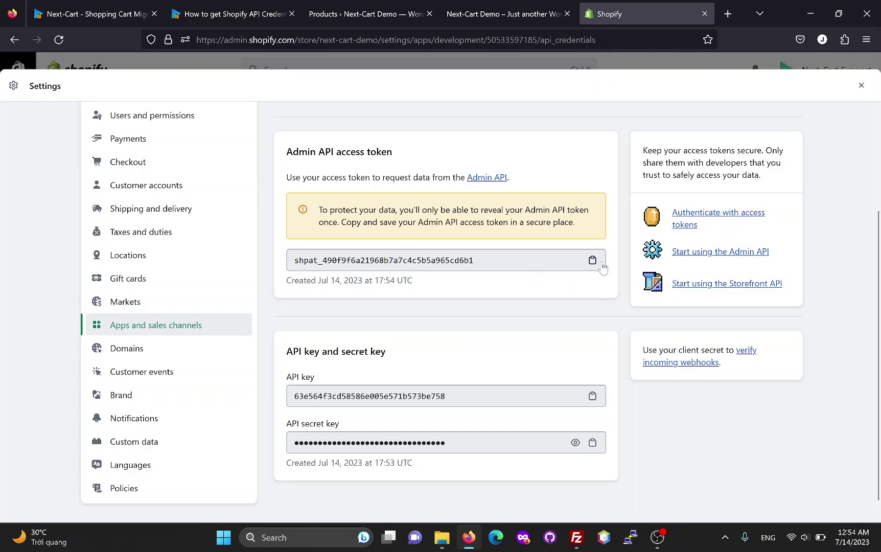
pyautogui.click(596, 264)
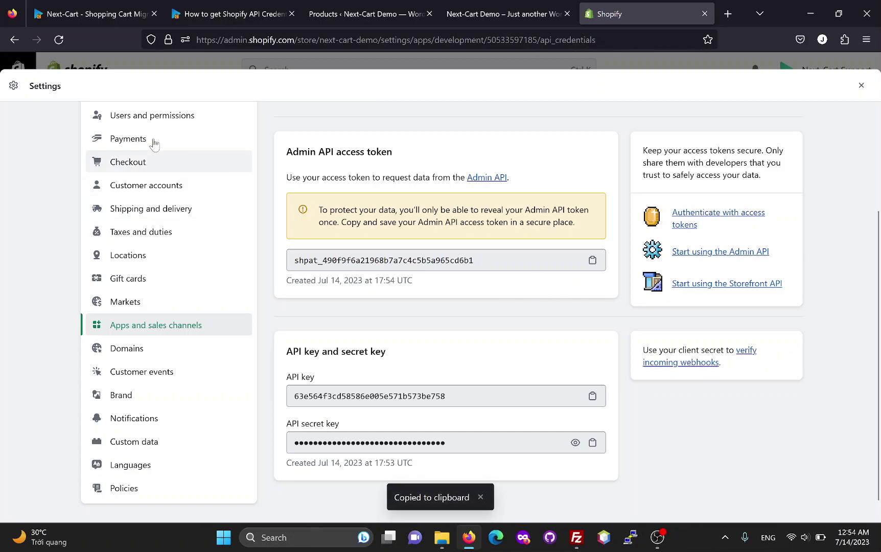
pyautogui.click(124, 14)
# Paste the copied Shopify token into Access Token and submit the setup with NEXT STEP
pyautogui.click(548, 358)
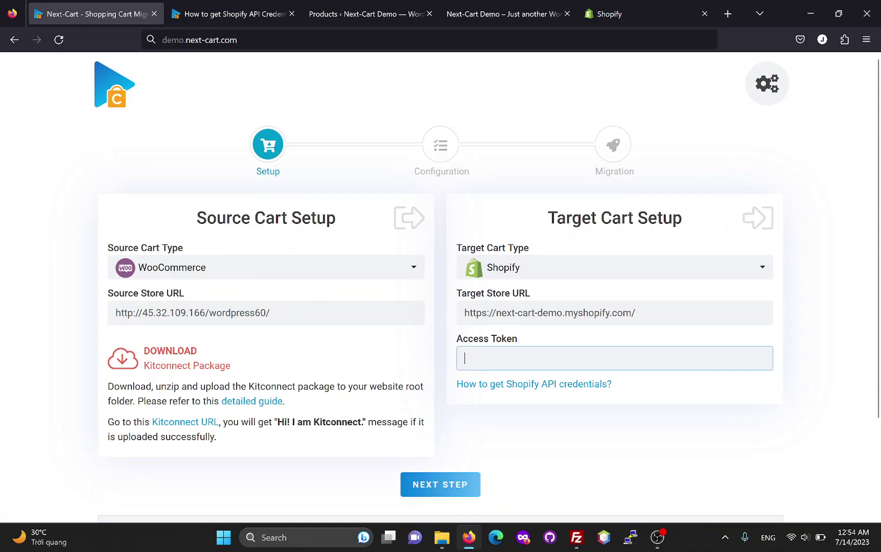
pyautogui.hotkey('ctrl', 'v')
pyautogui.click(448, 485)
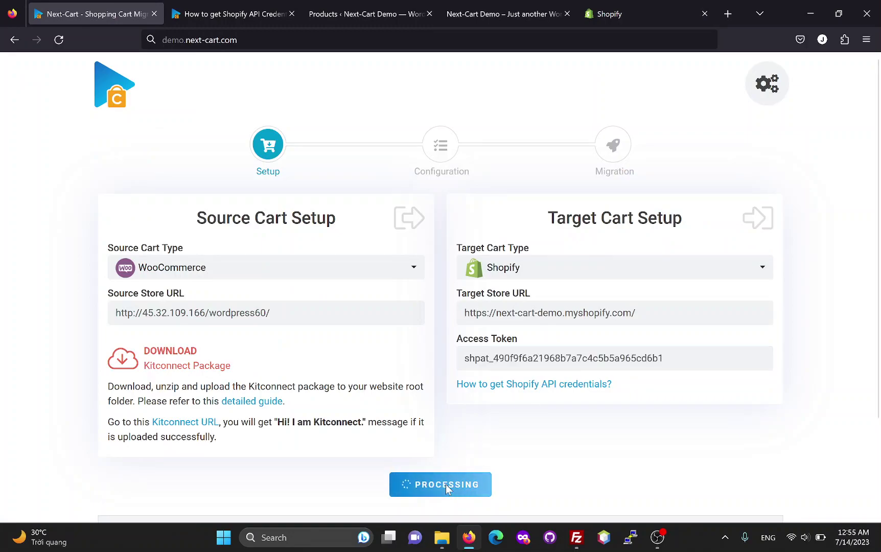
pyautogui.scroll(-2, 262, 291)
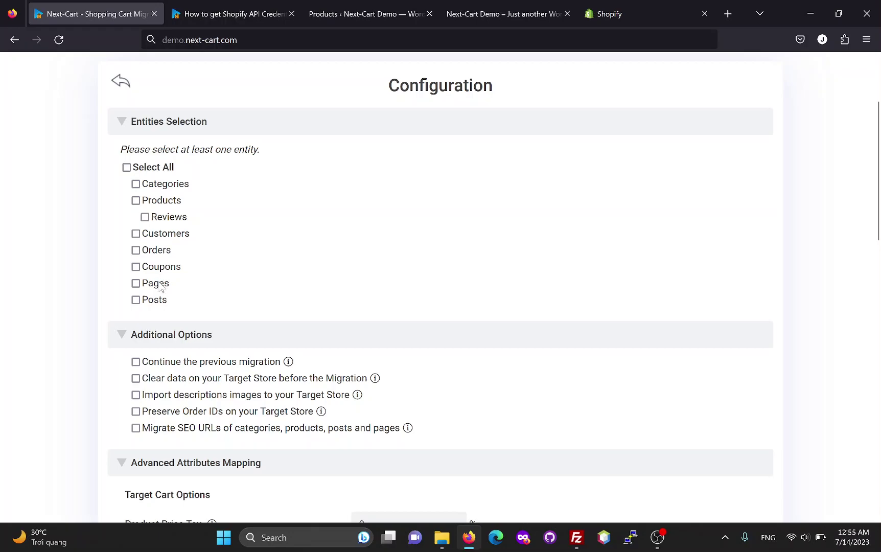
# Select all entities, plus Clear data, description images, Preserve Order IDs and Migrate SEO URLs
pyautogui.click(143, 167)
pyautogui.scroll(-3, 219, 238)
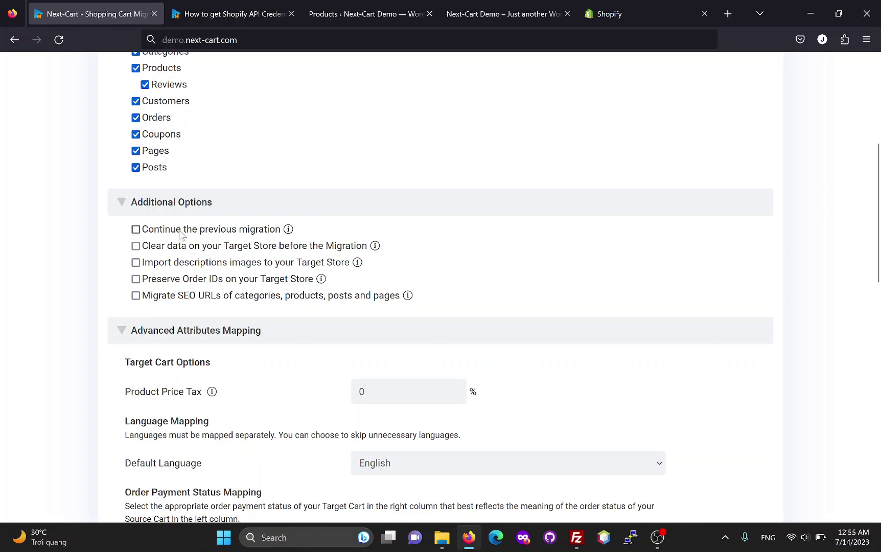
pyautogui.click(178, 247)
pyautogui.click(190, 266)
pyautogui.click(202, 299)
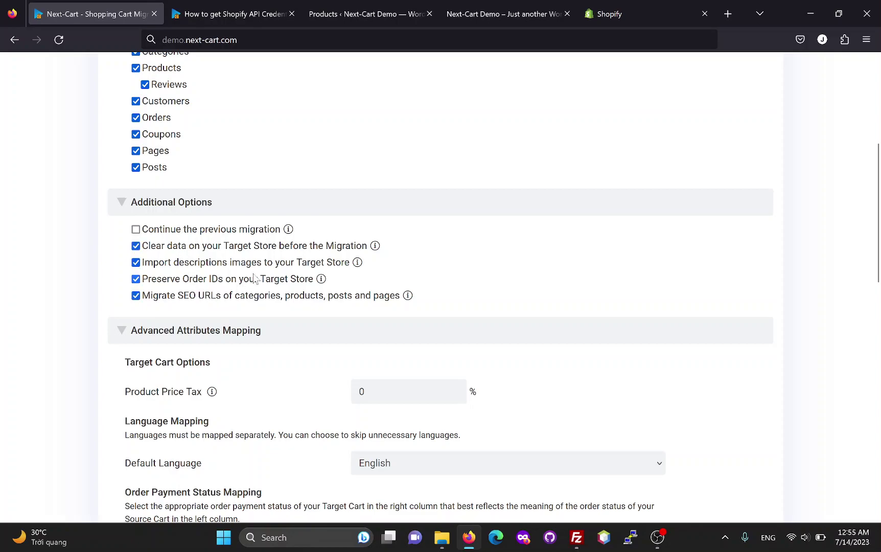
pyautogui.scroll(-2, 310, 253)
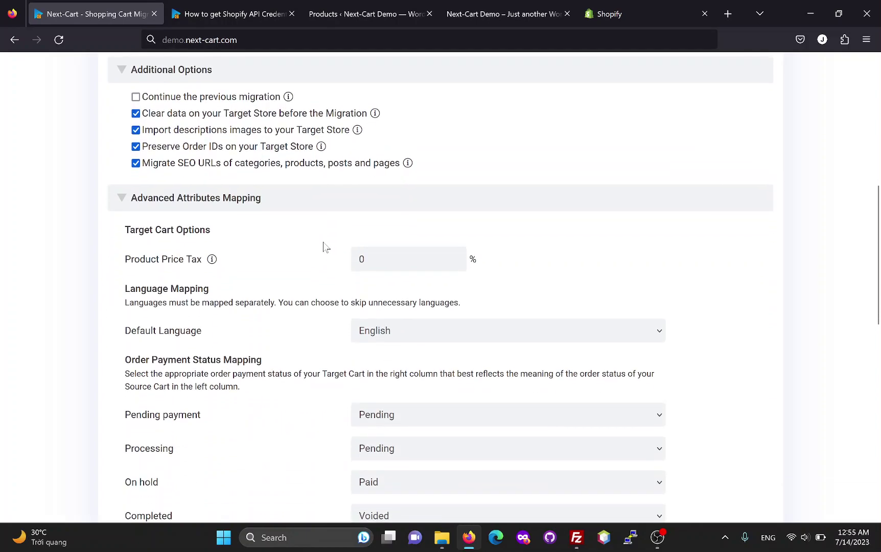
pyautogui.scroll(-1, 324, 247)
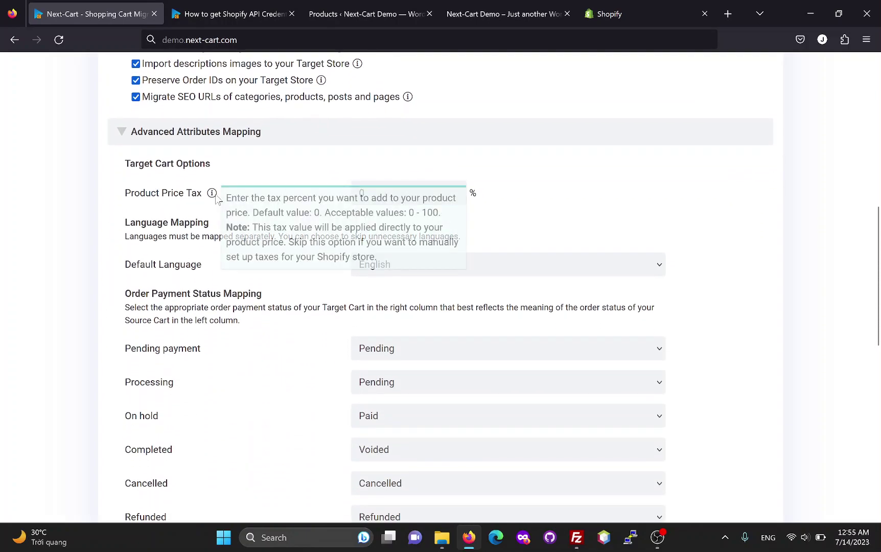
pyautogui.moveTo(212, 259)
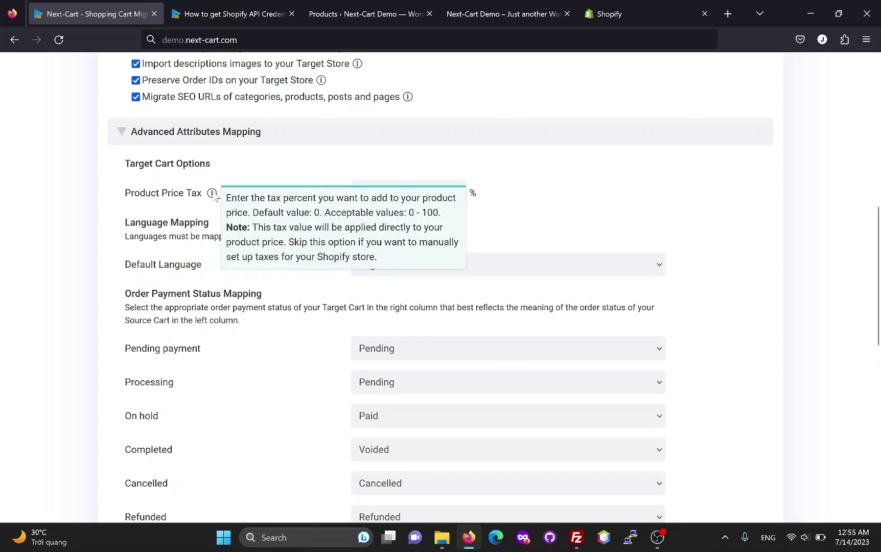
# Keep English as default language and Pending as Pending, and map Processing orders to Paid
pyautogui.click(386, 193)
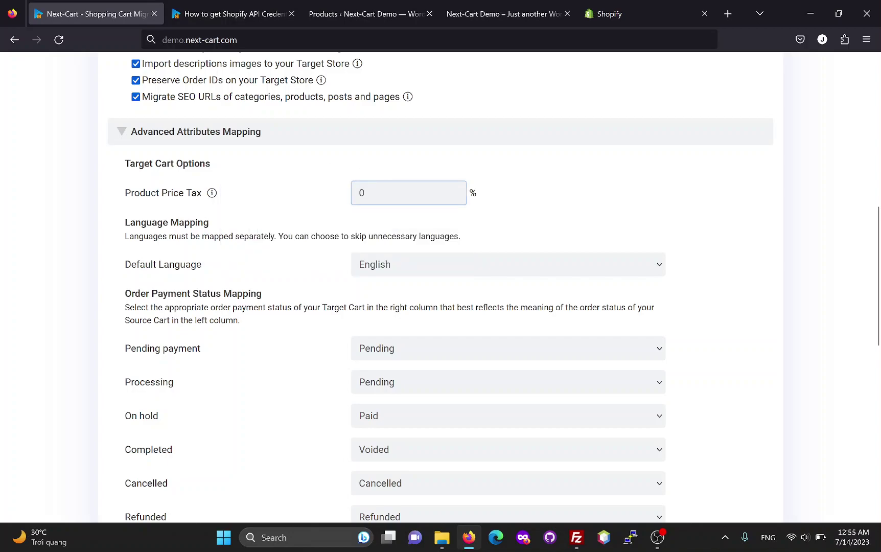
pyautogui.scroll(-1, 406, 206)
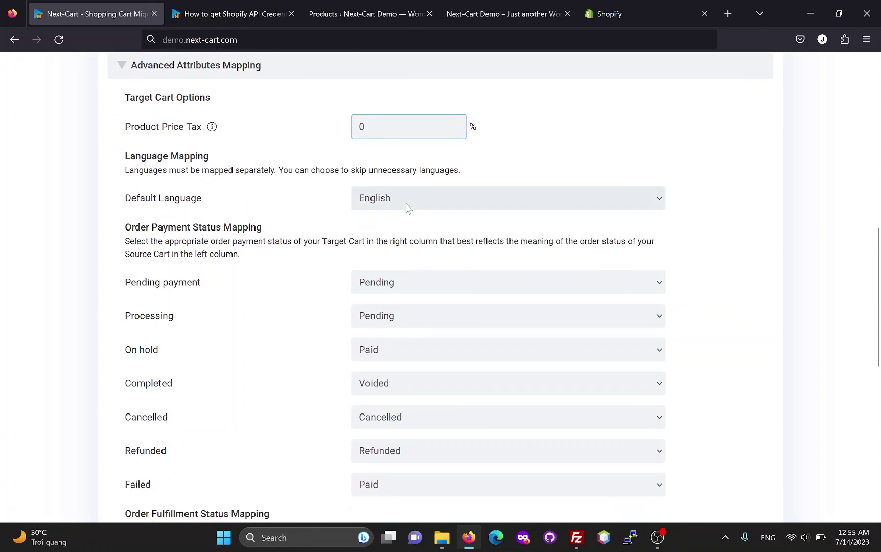
pyautogui.click(406, 205)
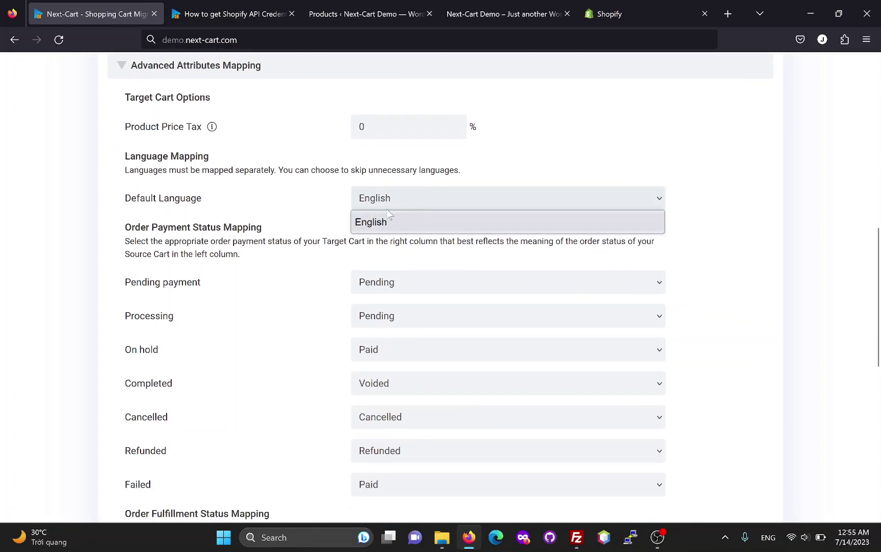
pyautogui.click(328, 258)
pyautogui.scroll(-1, 329, 258)
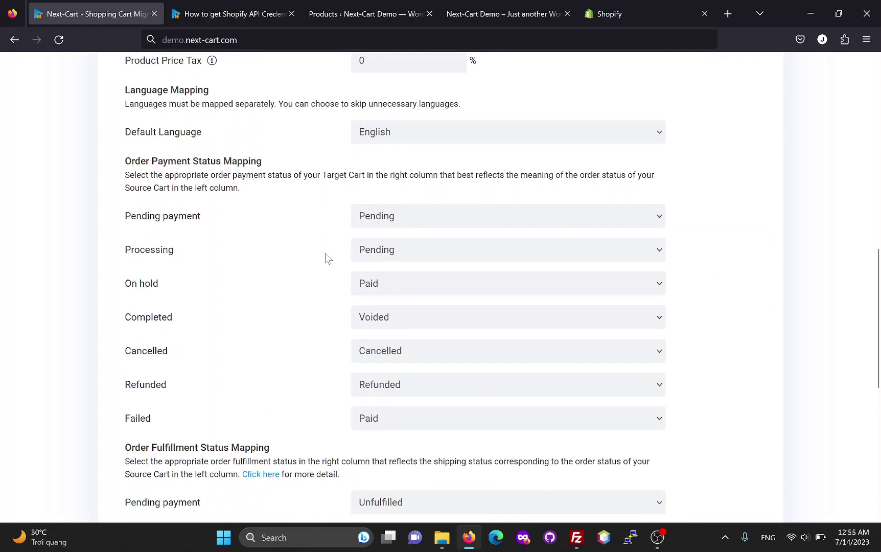
pyautogui.scroll(-1, 327, 258)
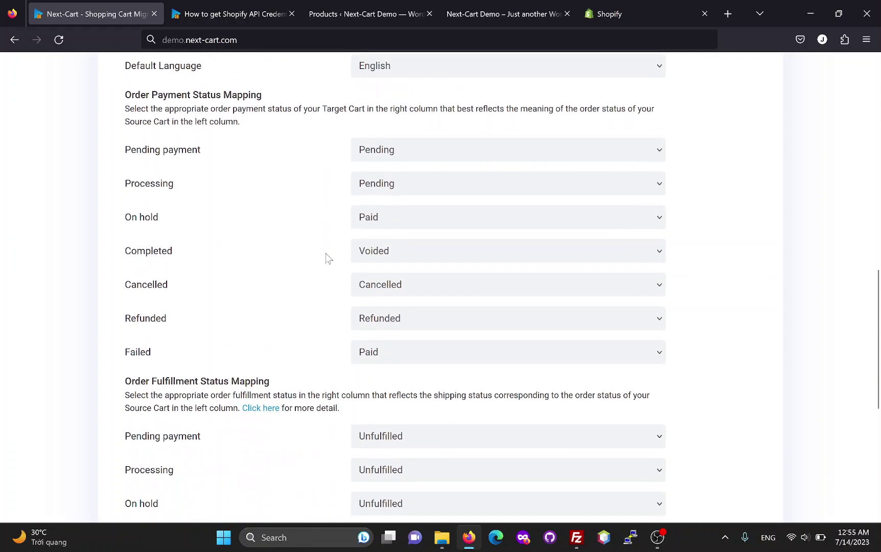
pyautogui.click(400, 159)
pyautogui.click(312, 180)
pyautogui.click(390, 188)
pyautogui.click(388, 261)
pyautogui.moveTo(152, 97); pyautogui.dragTo(227, 97)
pyautogui.scroll(-1, 186, 258)
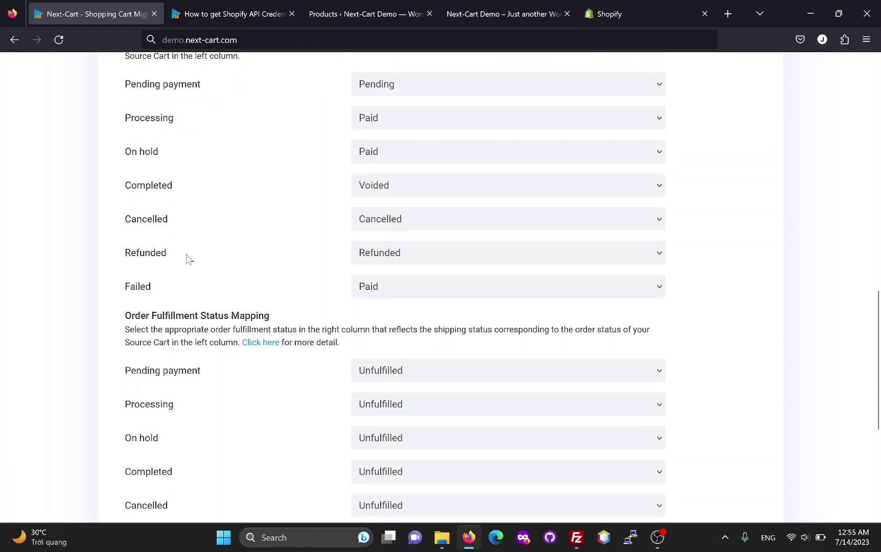
# Map On hold to Authorized, Completed to Paid, Failed to Cancelled, and Completed fulfillment to Fulfilled
pyautogui.moveTo(173, 318); pyautogui.dragTo(226, 319)
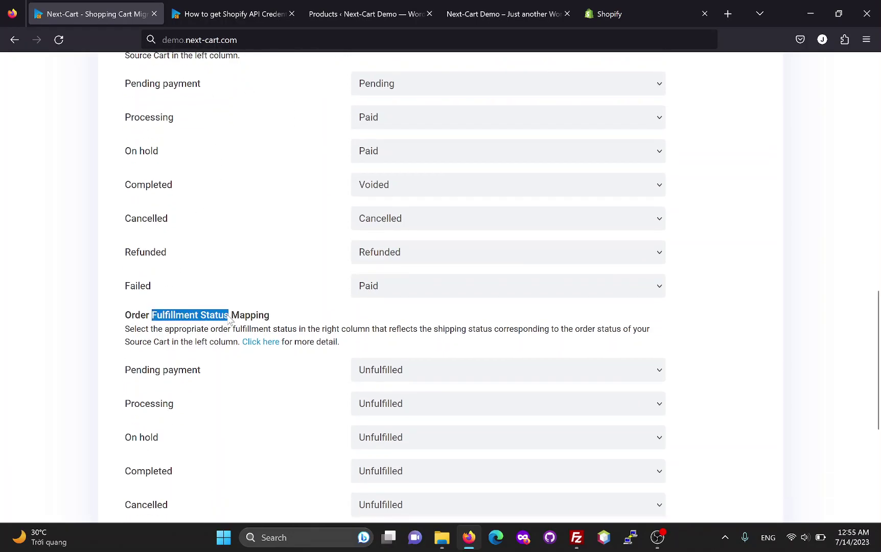
pyautogui.click(281, 256)
pyautogui.scroll(1, 299, 241)
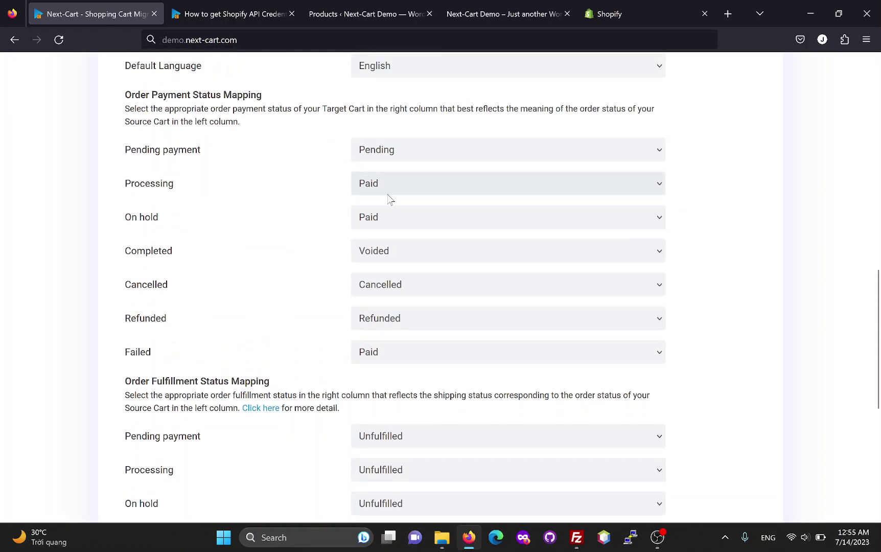
pyautogui.click(395, 217)
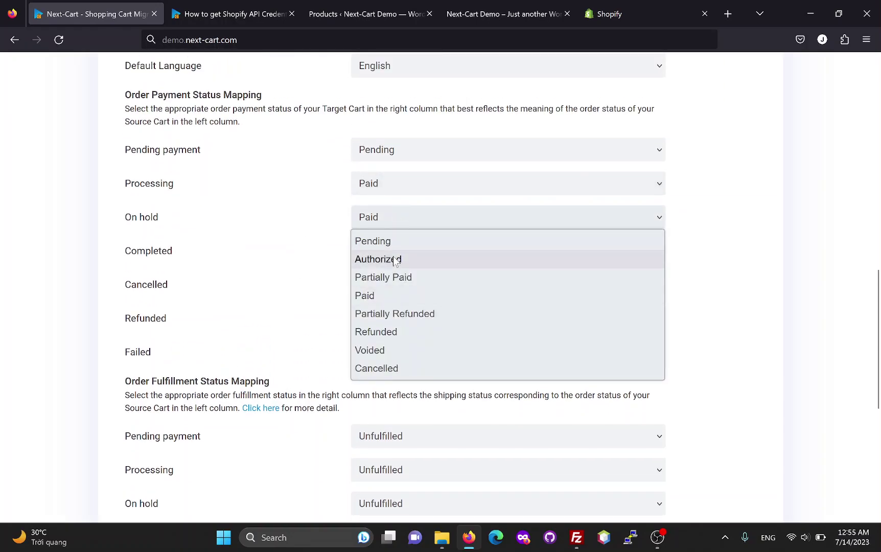
pyautogui.click(394, 258)
pyautogui.click(389, 328)
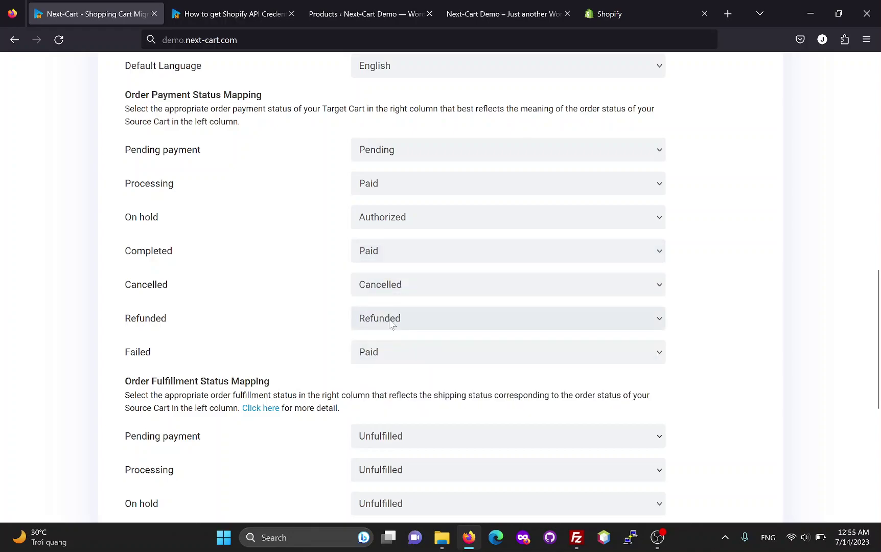
pyautogui.click(400, 355)
pyautogui.click(385, 504)
pyautogui.scroll(-1, 329, 355)
pyautogui.scroll(-2, 331, 353)
pyautogui.click(397, 349)
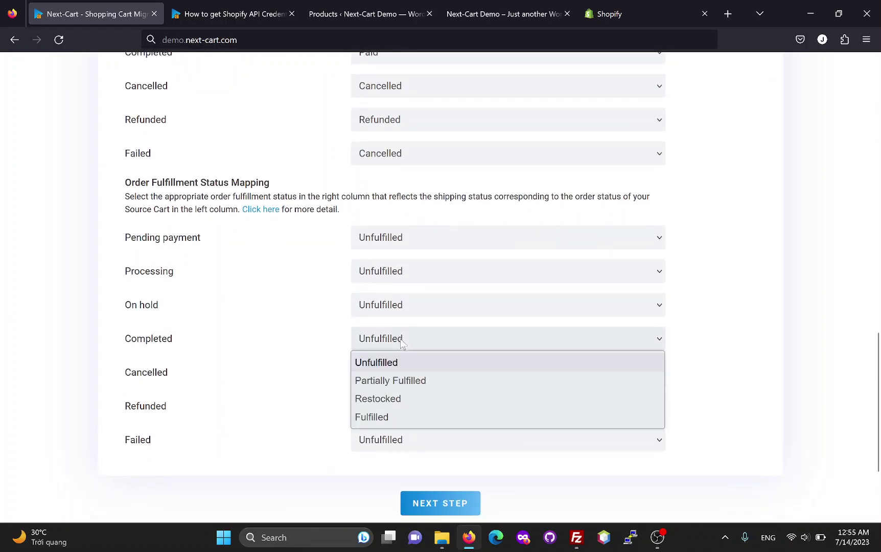
pyautogui.click(389, 418)
pyautogui.scroll(-1, 436, 370)
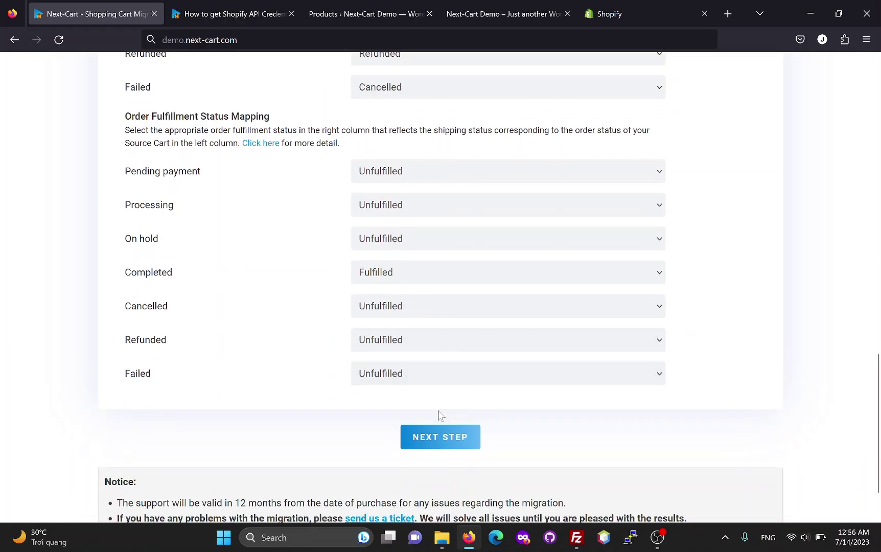
# Start the WooCommerce-to-Shopify migration from the Next-Cart Configuration page
pyautogui.click(437, 442)
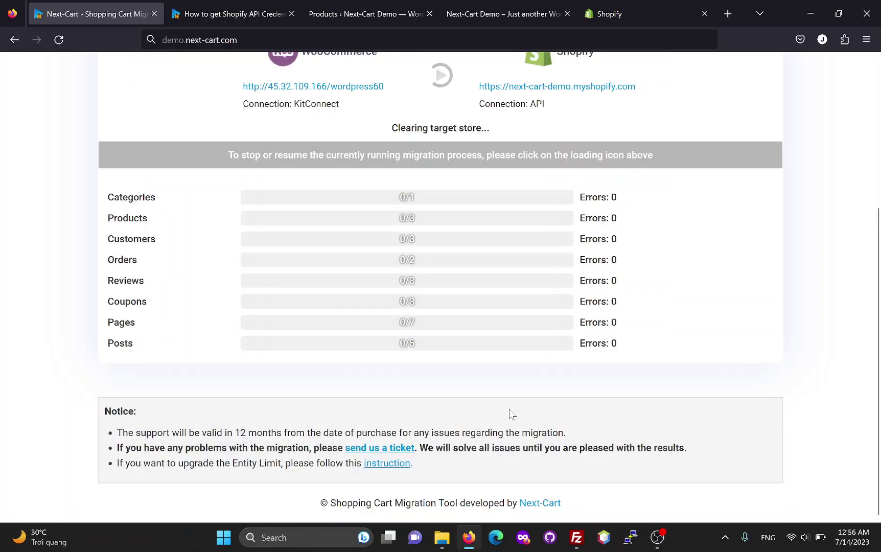
pyautogui.scroll(2, 686, 364)
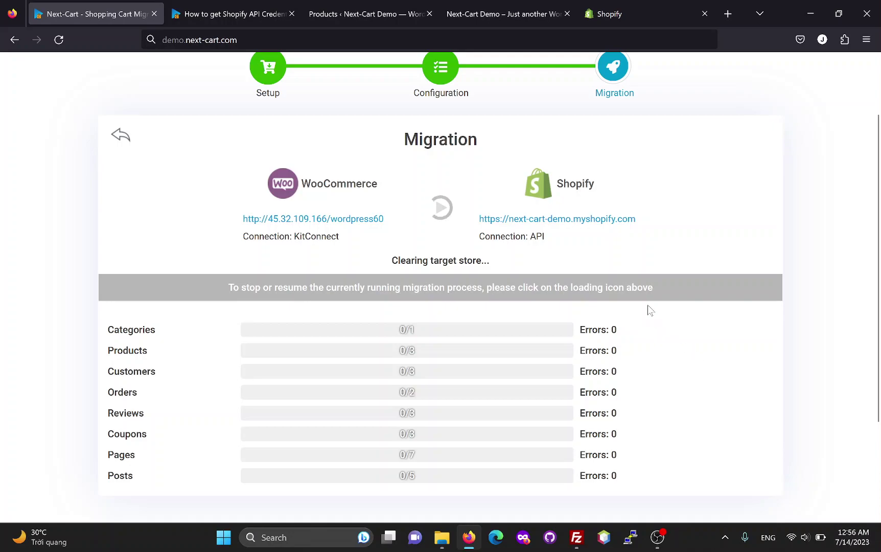
# Confirm Shopify's Products and Collections lists are still empty, then return to the Next-Cart migration
pyautogui.click(624, 13)
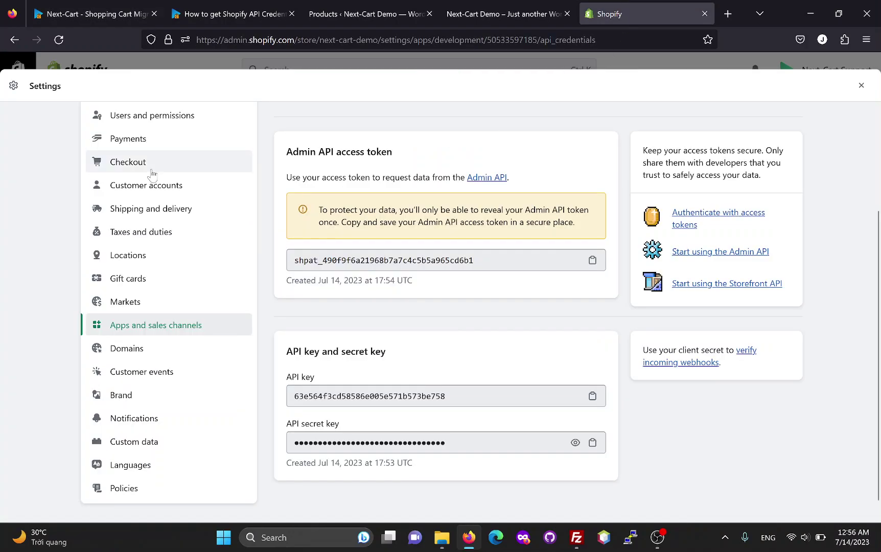
pyautogui.click(861, 86)
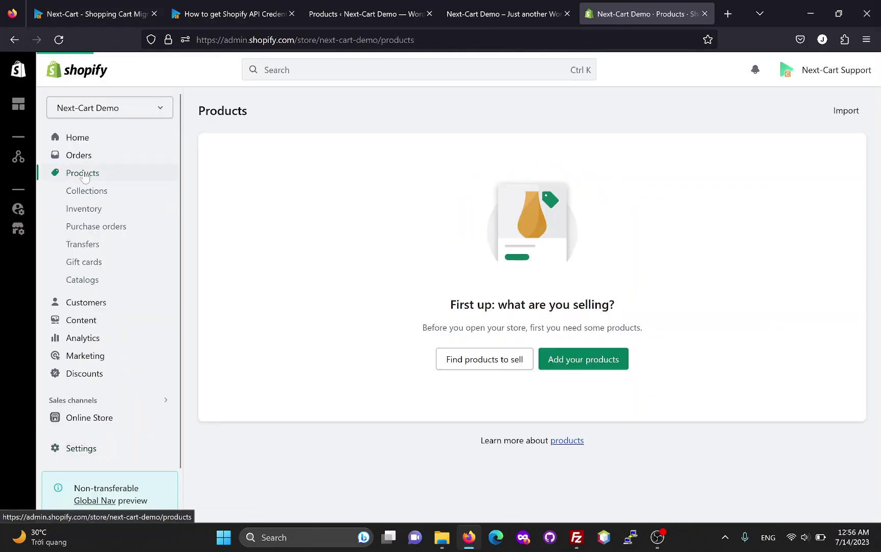
pyautogui.click(91, 192)
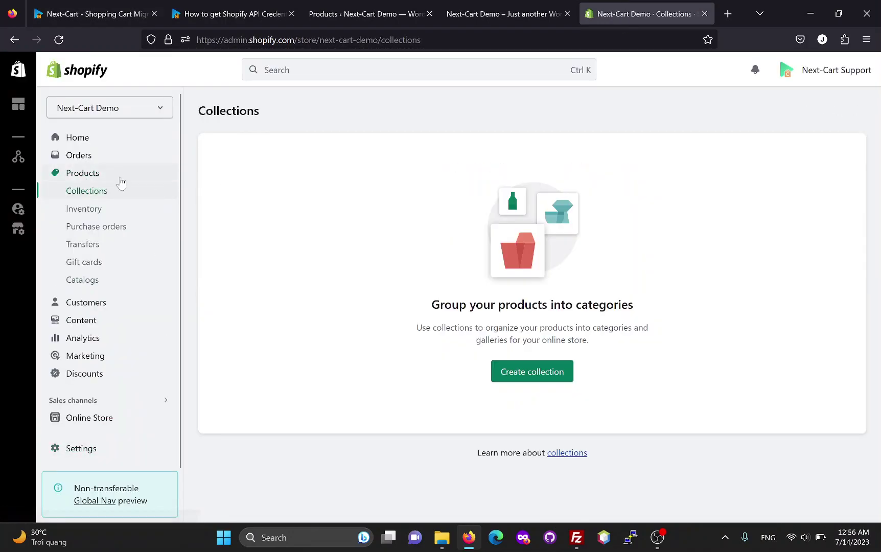
pyautogui.click(73, 173)
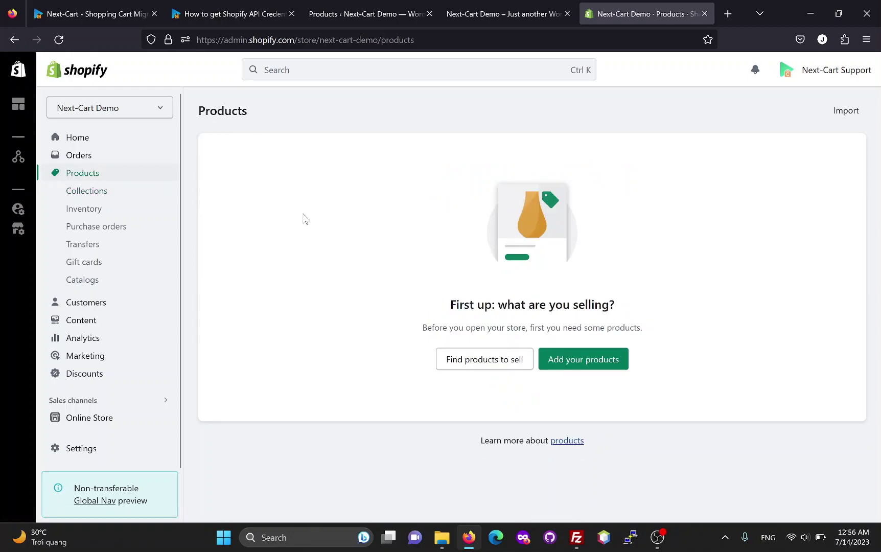
pyautogui.click(96, 13)
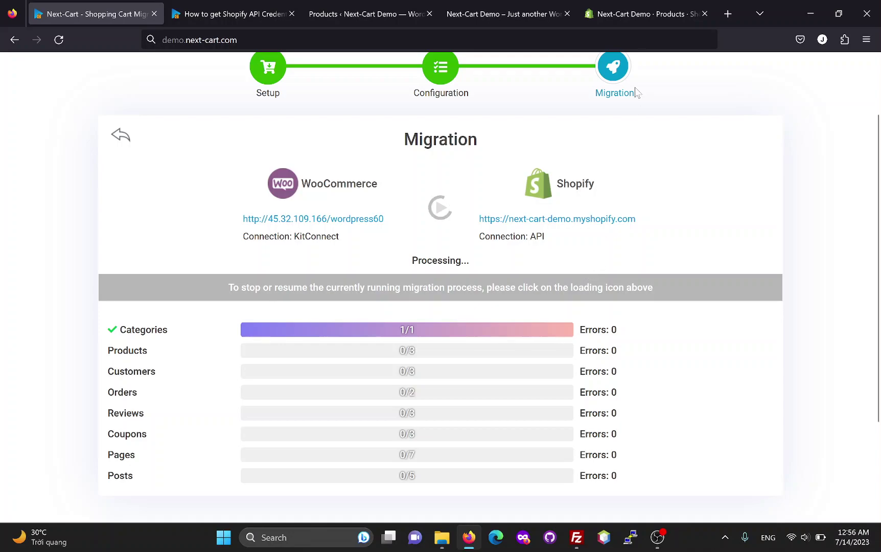
# Monitor the migration until Products reaches 3/3 with no errors, then go back to Shopify
pyautogui.click(641, 15)
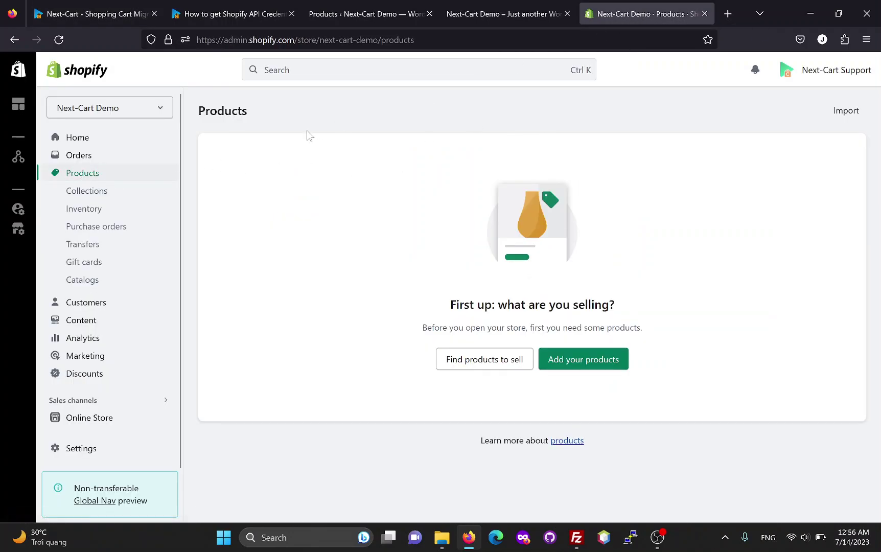
pyautogui.click(79, 24)
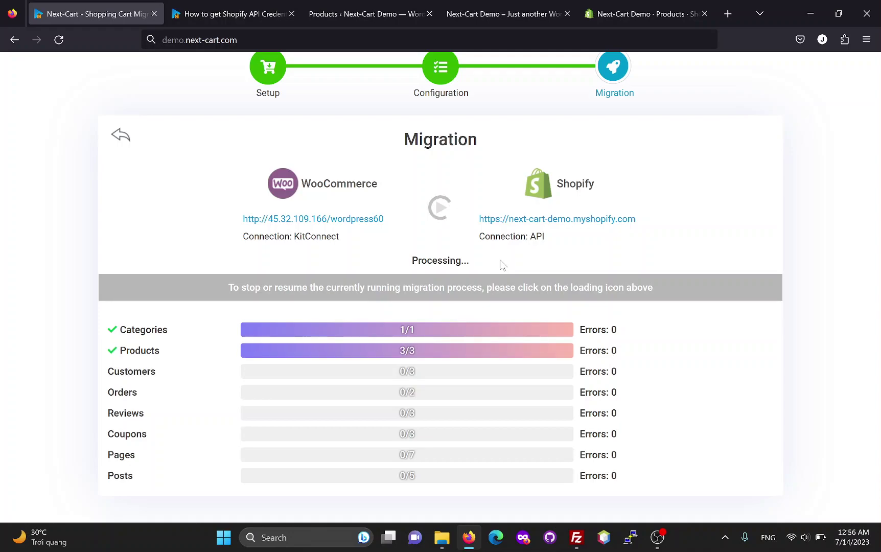
pyautogui.doubleClick(148, 352)
pyautogui.click(169, 363)
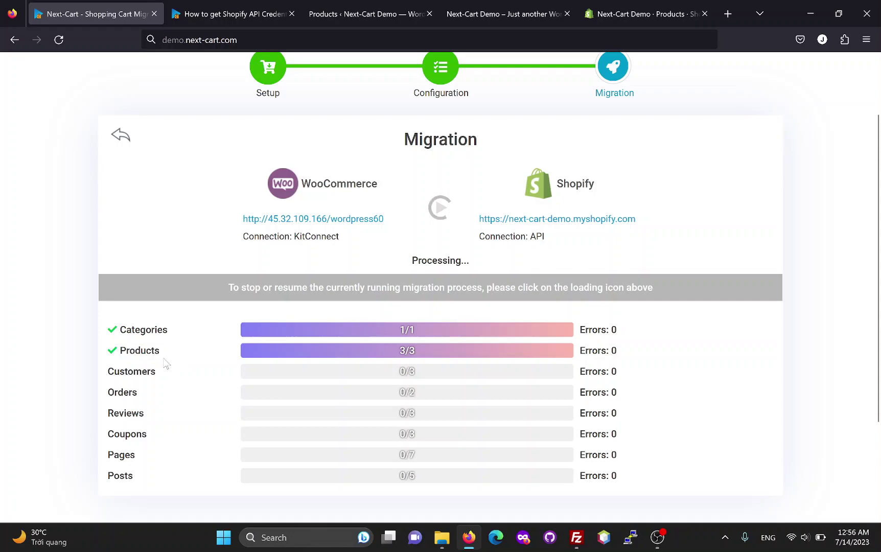
pyautogui.click(626, 14)
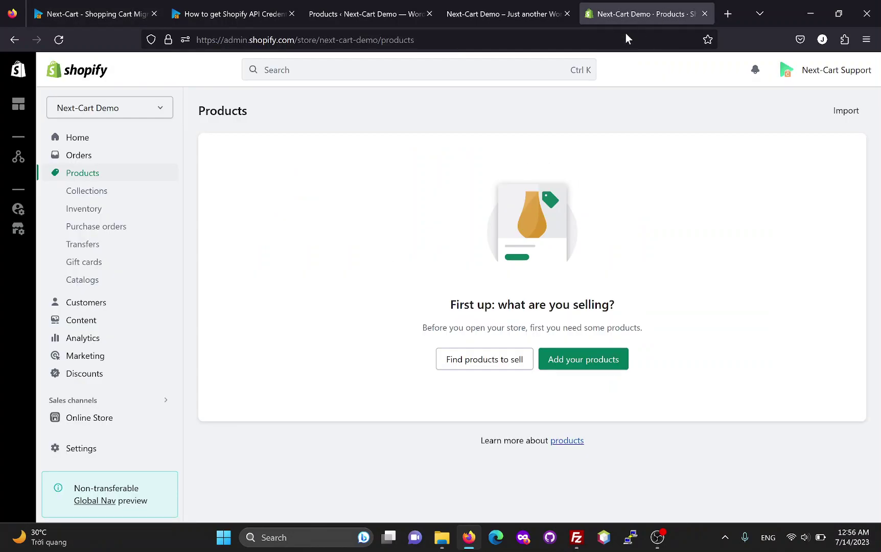
# Reload Shopify products and review Bird Teaser's Up-sell Products and Short Description metafields
pyautogui.click(59, 39)
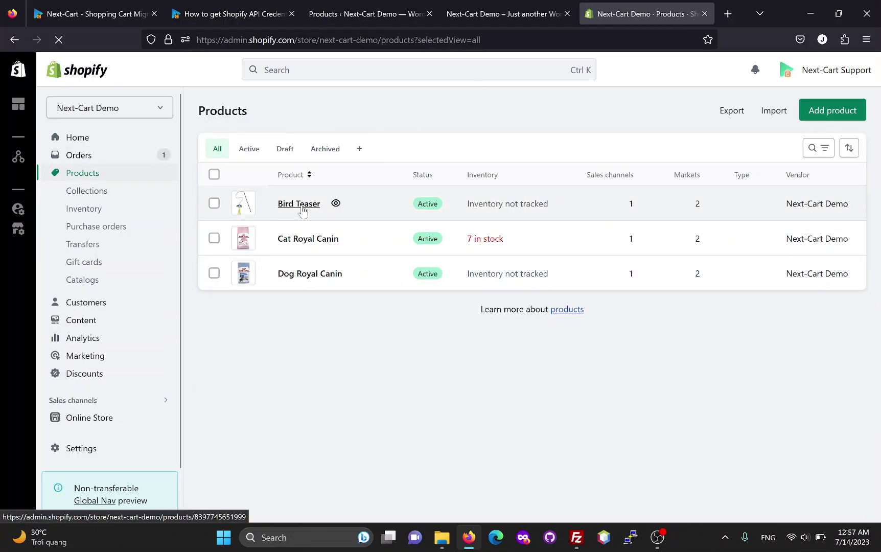
pyautogui.click(301, 205)
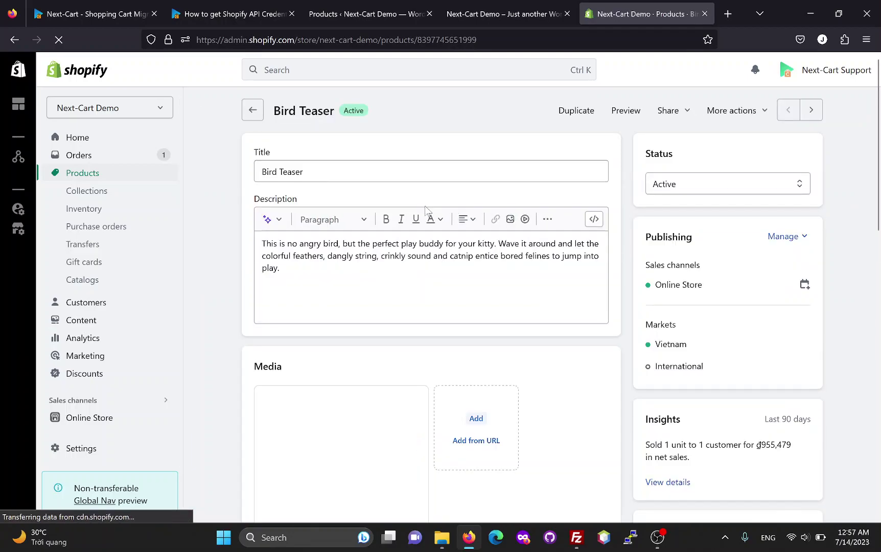
pyautogui.scroll(-3, 425, 211)
pyautogui.scroll(-3, 439, 207)
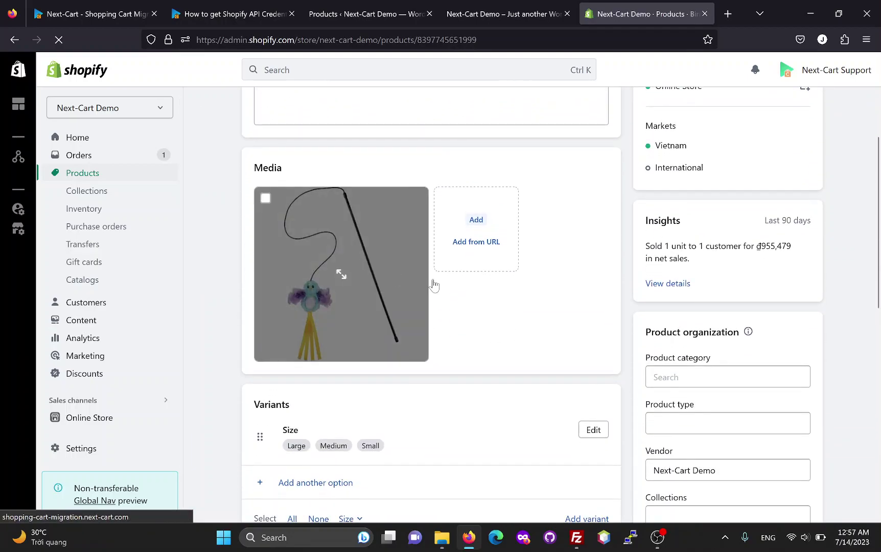
pyautogui.scroll(-2, 556, 279)
pyautogui.scroll(-3, 354, 264)
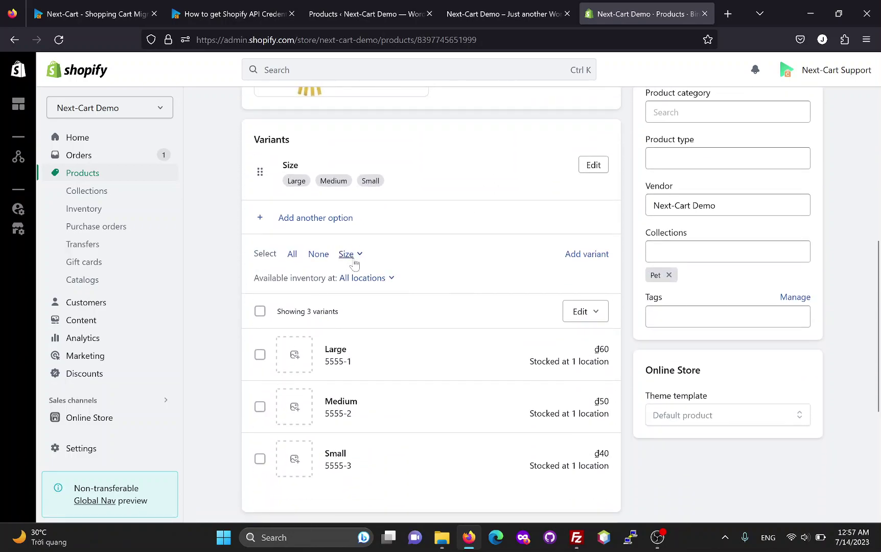
pyautogui.scroll(-3, 422, 281)
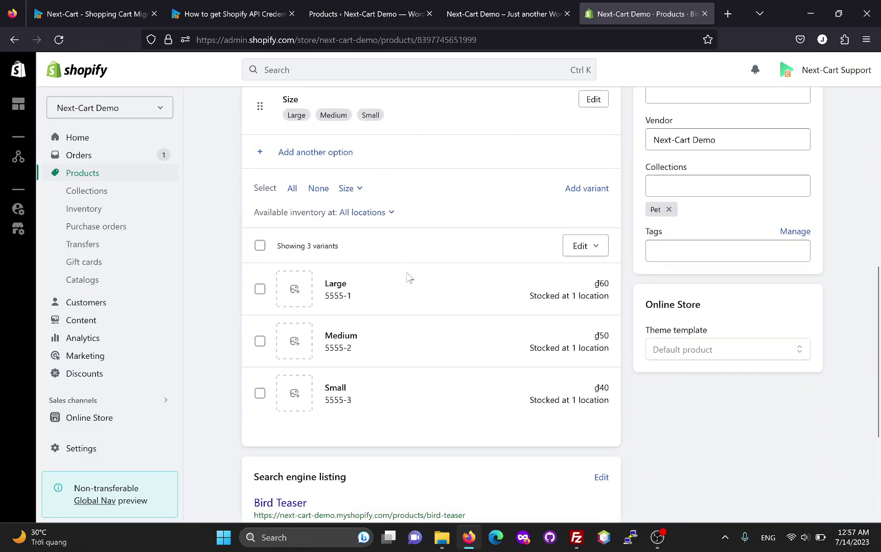
pyautogui.scroll(-1, 414, 317)
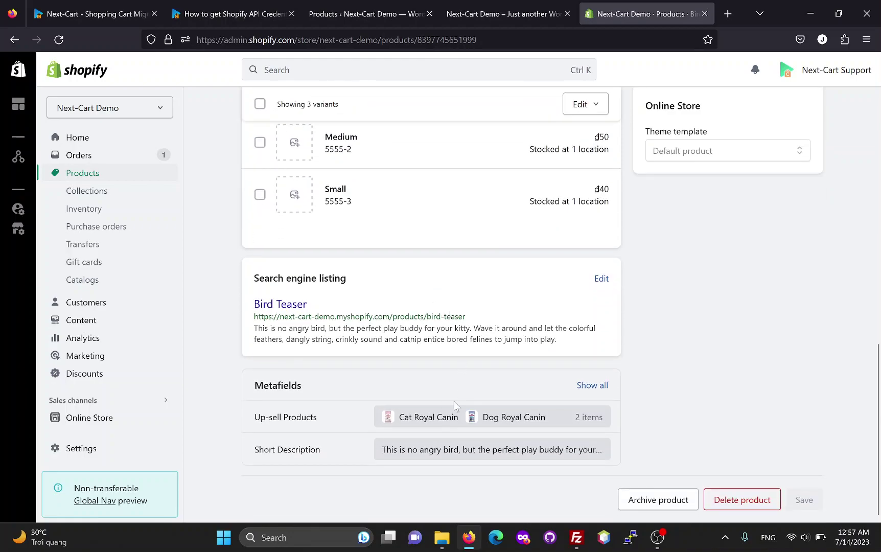
pyautogui.click(492, 418)
pyautogui.click(622, 372)
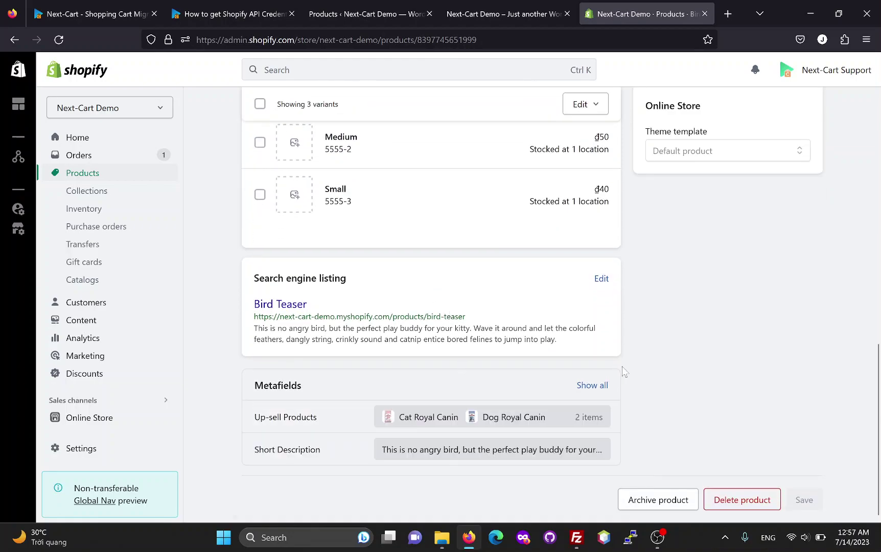
pyautogui.click(478, 455)
pyautogui.click(681, 392)
pyautogui.scroll(10, 569, 326)
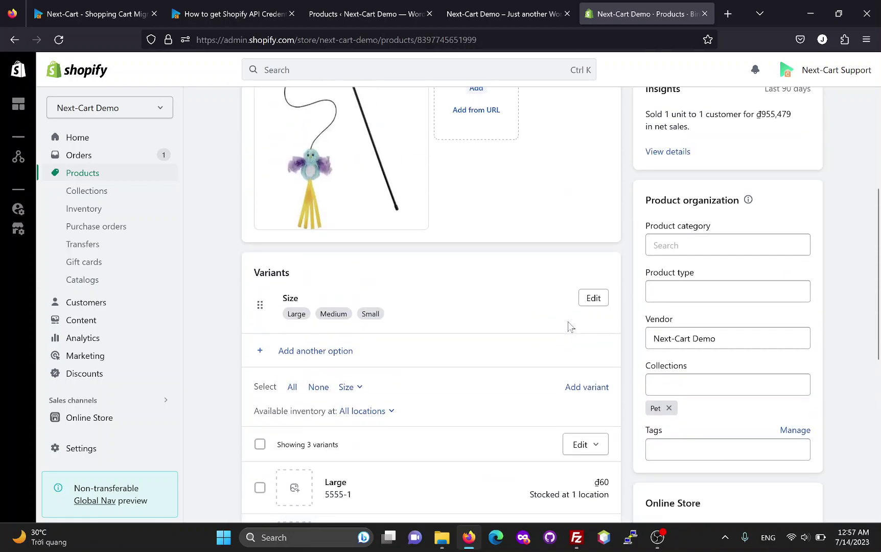
pyautogui.scroll(2, 324, 162)
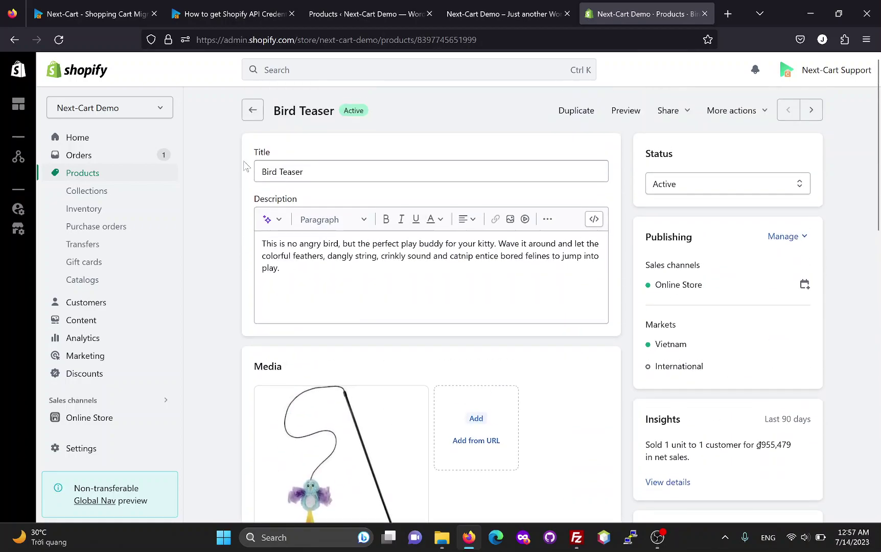
pyautogui.click(250, 117)
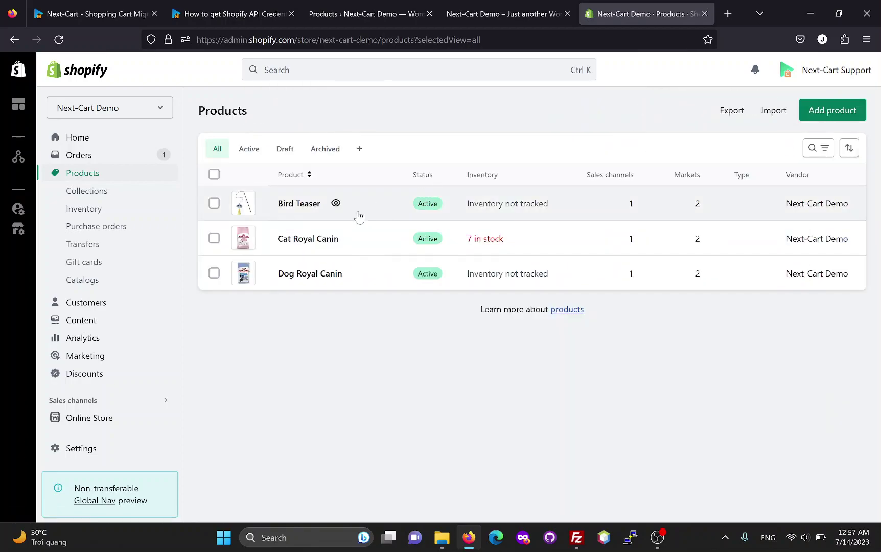
pyautogui.click(310, 240)
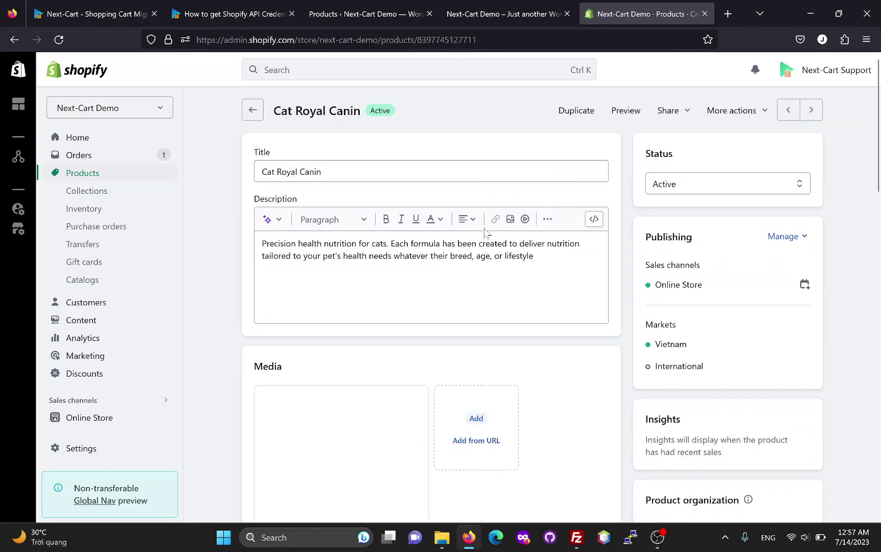
pyautogui.scroll(-3, 482, 227)
pyautogui.scroll(-2, 544, 289)
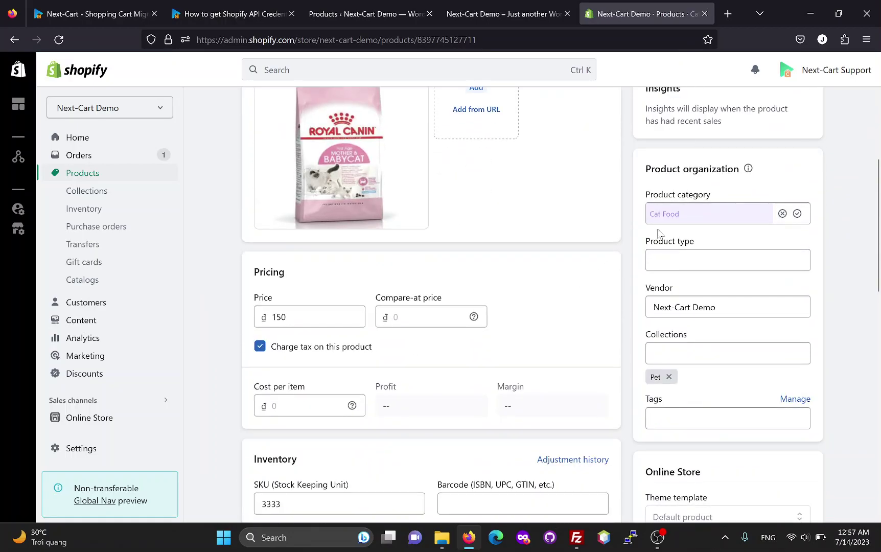
pyautogui.scroll(-1, 661, 275)
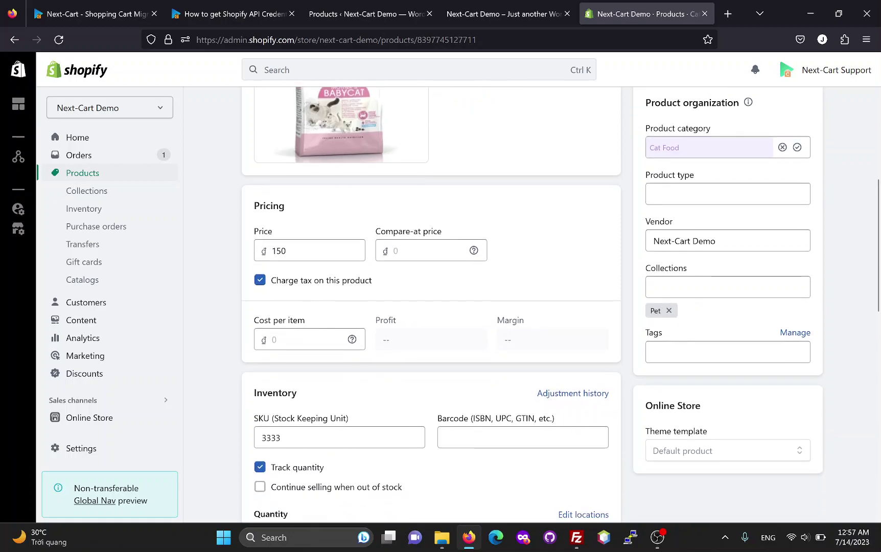
pyautogui.scroll(-1, 403, 335)
pyautogui.scroll(-1, 395, 334)
pyautogui.scroll(-2, 409, 301)
pyautogui.scroll(-2, 421, 301)
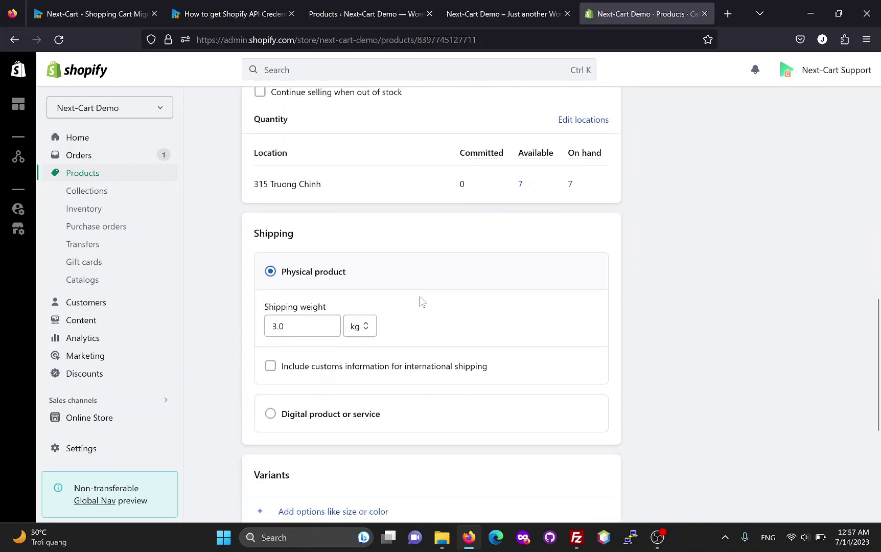
pyautogui.scroll(-1, 421, 301)
pyautogui.scroll(-1, 409, 315)
pyautogui.scroll(-1, 437, 305)
pyautogui.scroll(-1, 499, 295)
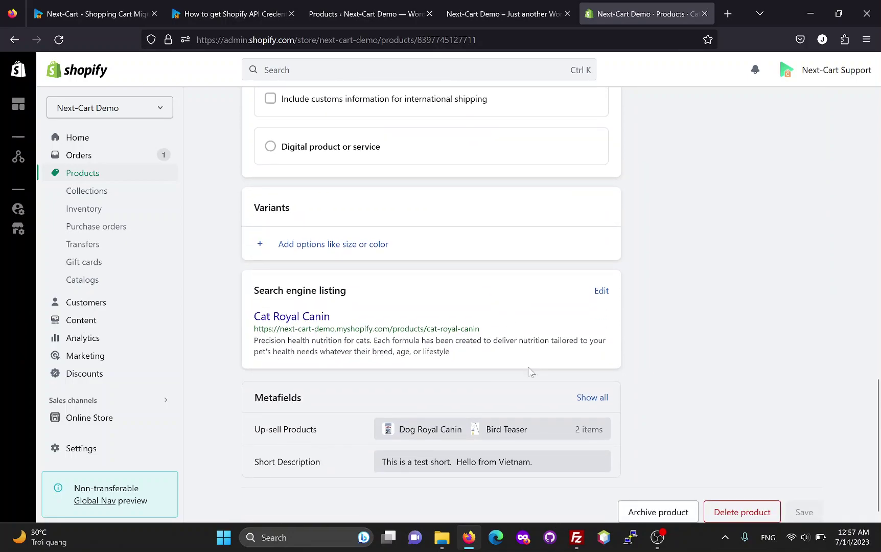
pyautogui.click(541, 434)
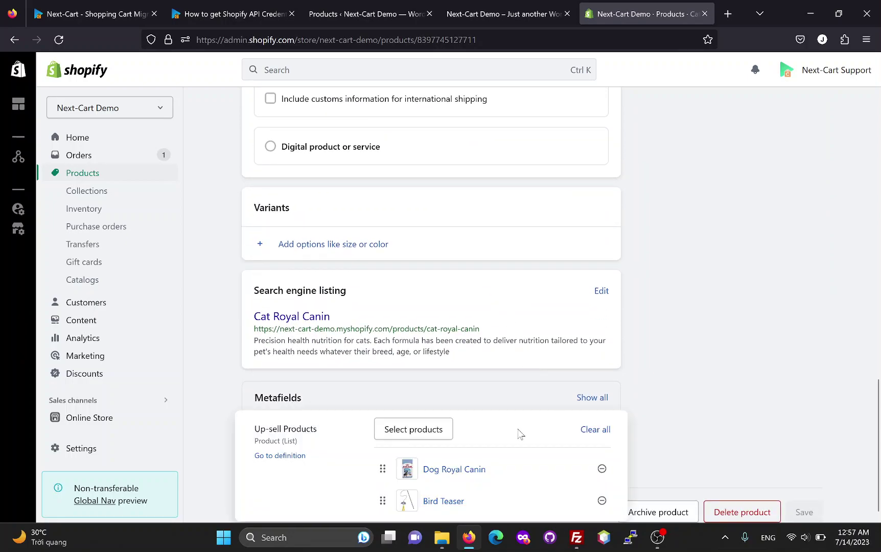
pyautogui.click(642, 365)
pyautogui.scroll(3, 358, 232)
pyautogui.scroll(5, 357, 233)
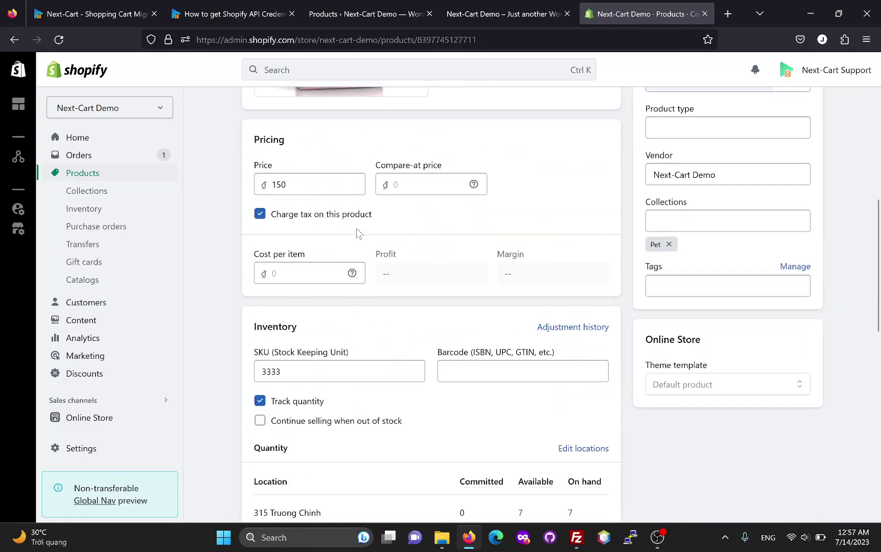
pyautogui.scroll(5, 357, 232)
pyautogui.scroll(2, 357, 232)
pyautogui.click(253, 110)
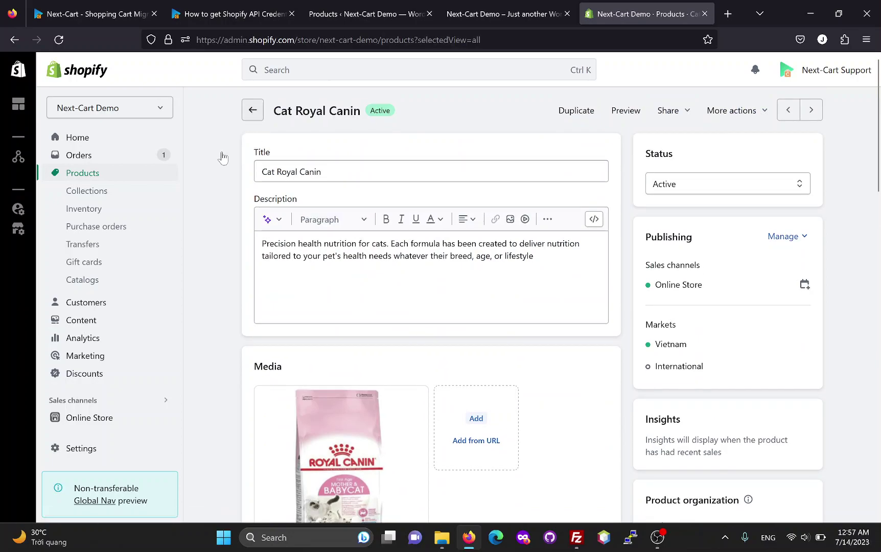
# Review order #116192 along with its Bird Teaser - Small variant and customer pages
pyautogui.click(80, 157)
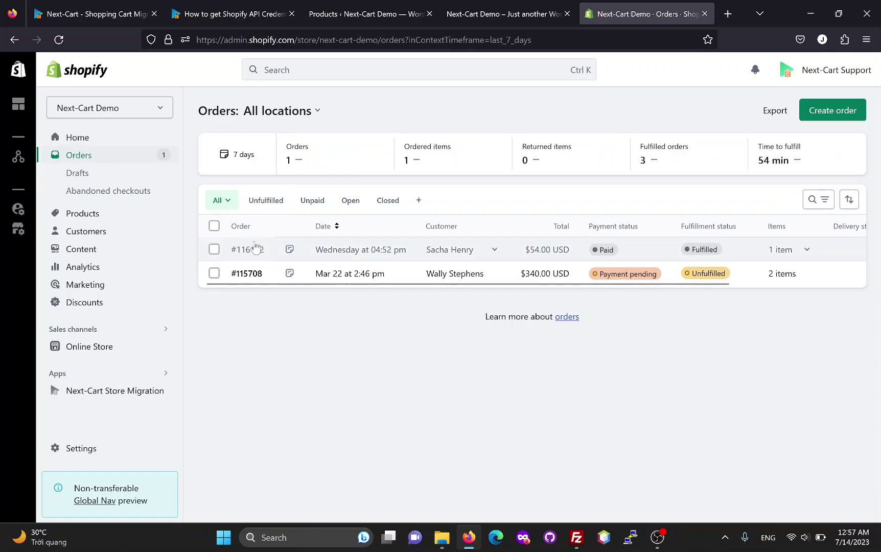
pyautogui.click(254, 249)
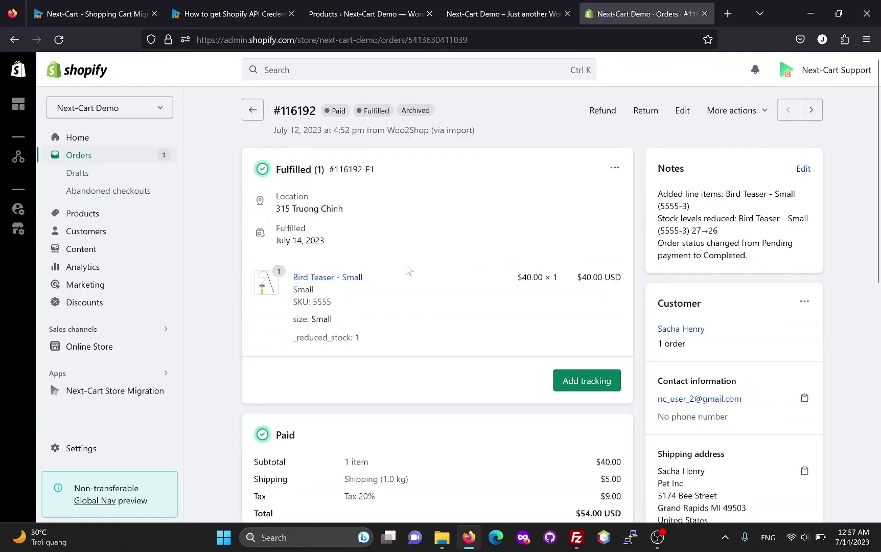
pyautogui.moveTo(336, 324); pyautogui.dragTo(294, 324)
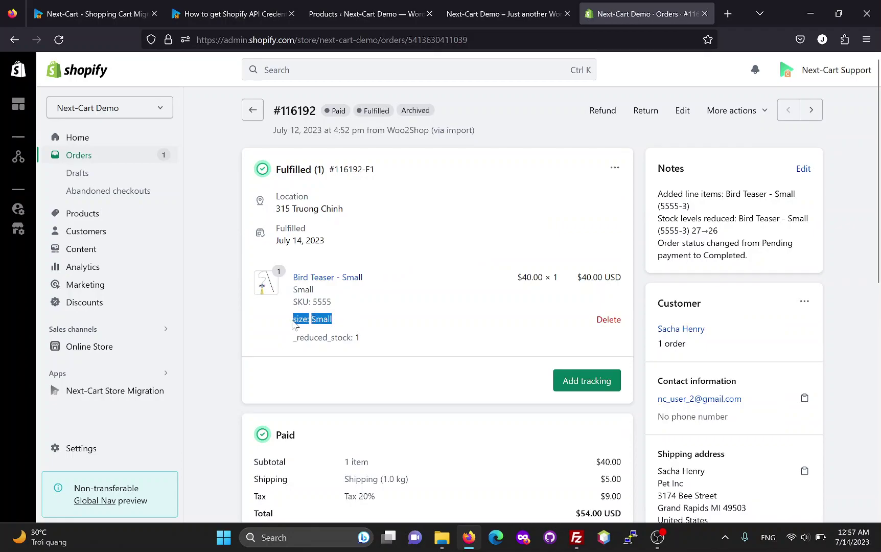
pyautogui.click(337, 325)
pyautogui.middleClick(340, 282)
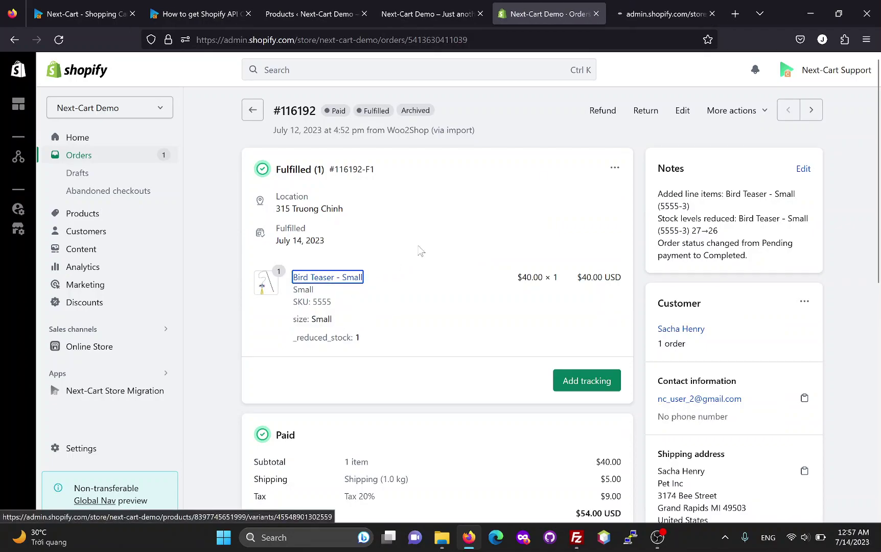
pyautogui.click(654, 5)
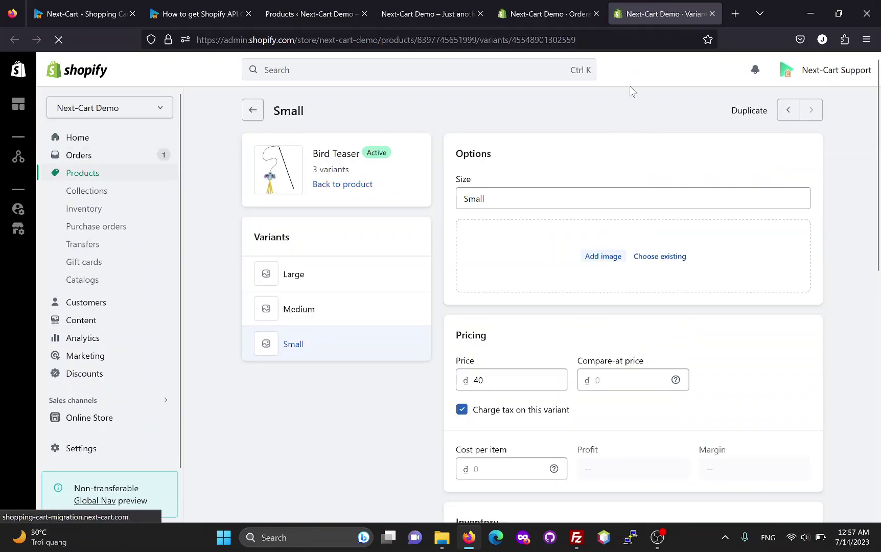
pyautogui.middleClick(628, 5)
pyautogui.scroll(-2, 516, 245)
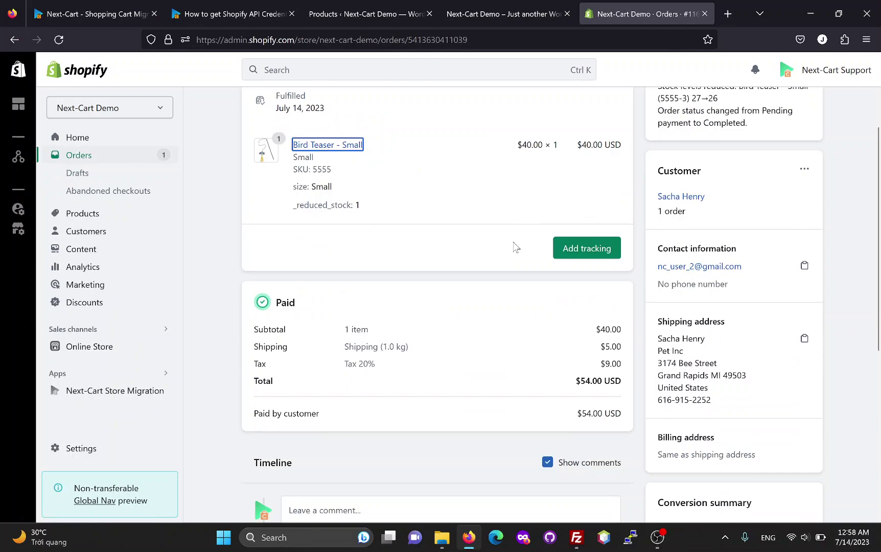
pyautogui.middleClick(681, 197)
pyautogui.click(663, 14)
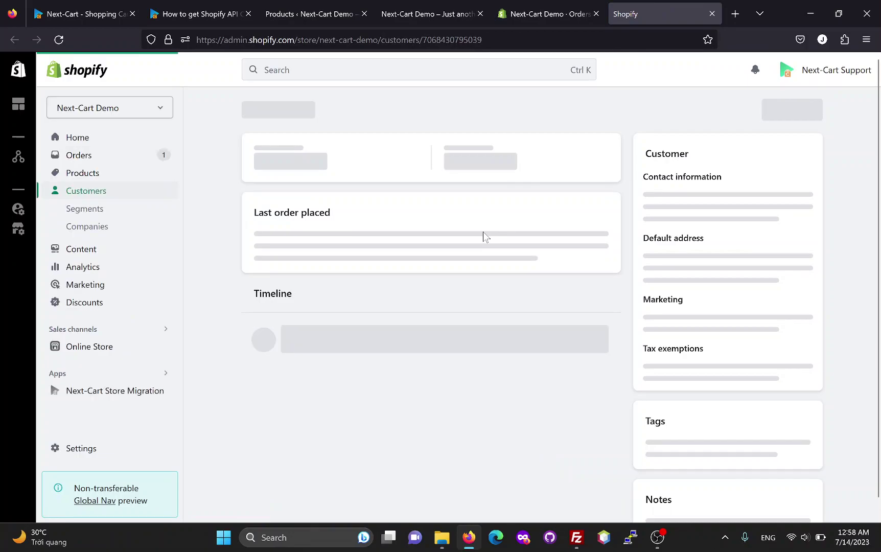
pyautogui.scroll(-2, 510, 251)
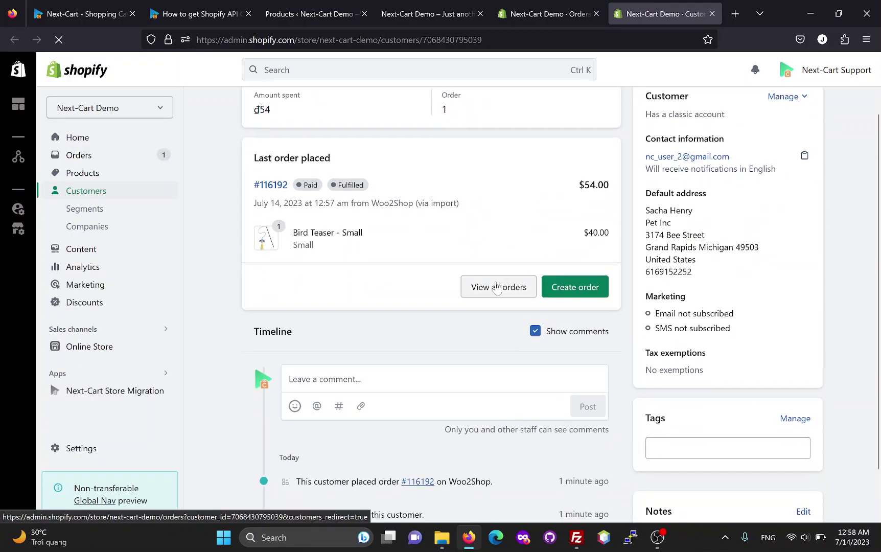
pyautogui.scroll(2, 496, 288)
pyautogui.click(712, 14)
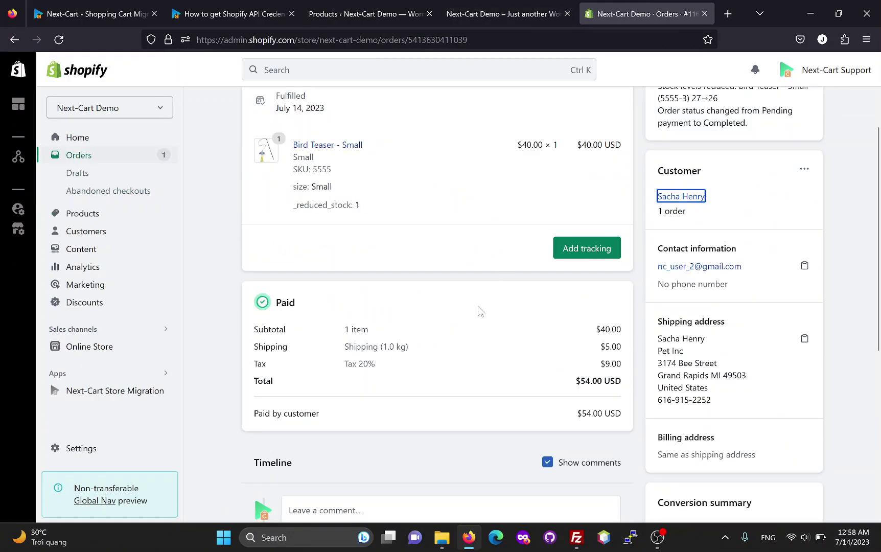
pyautogui.scroll(-5, 485, 310)
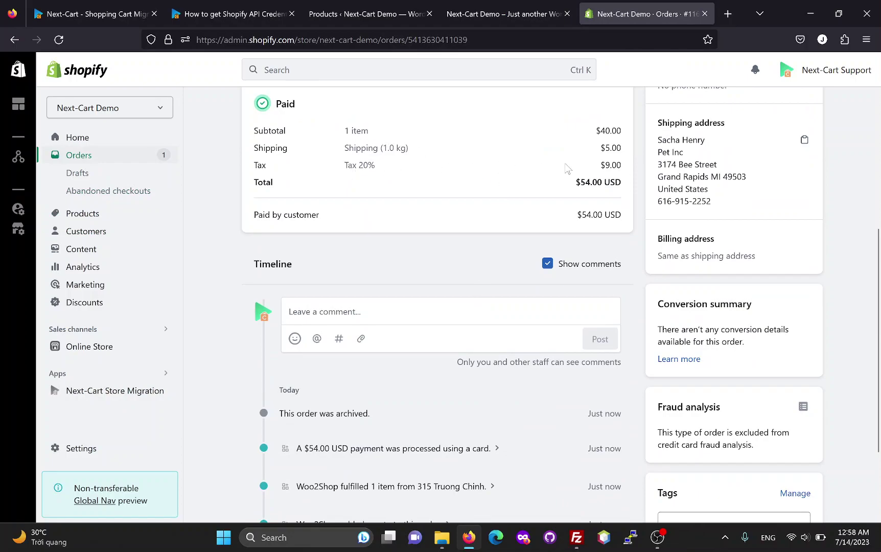
pyautogui.scroll(-1, 564, 165)
pyautogui.scroll(2, 472, 230)
pyautogui.scroll(1, 390, 240)
pyautogui.scroll(3, 256, 142)
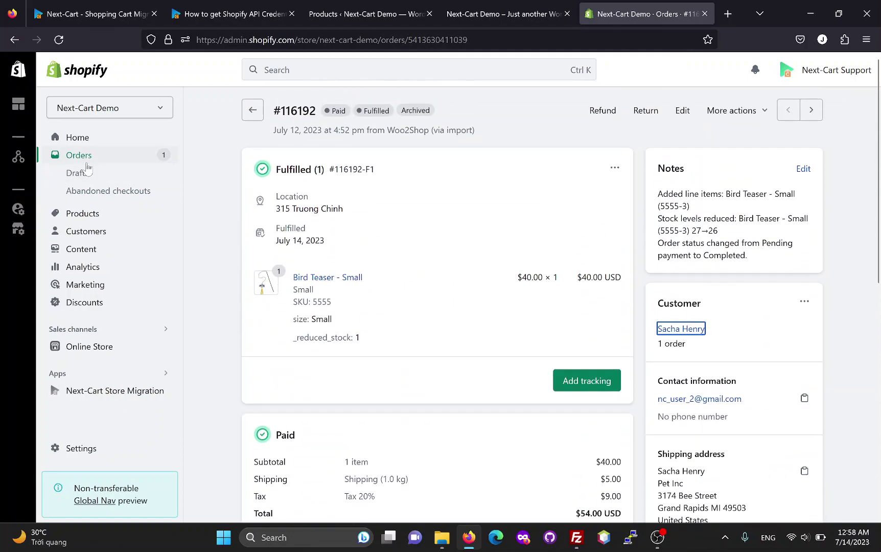
# Check order #115708, then view the Next-Cart results and Shopify API credentials article
pyautogui.click(79, 155)
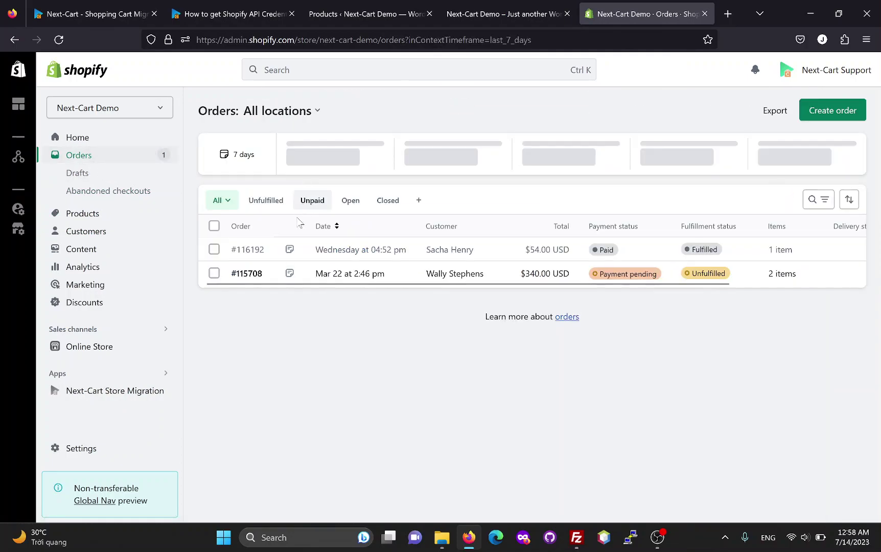
pyautogui.click(248, 274)
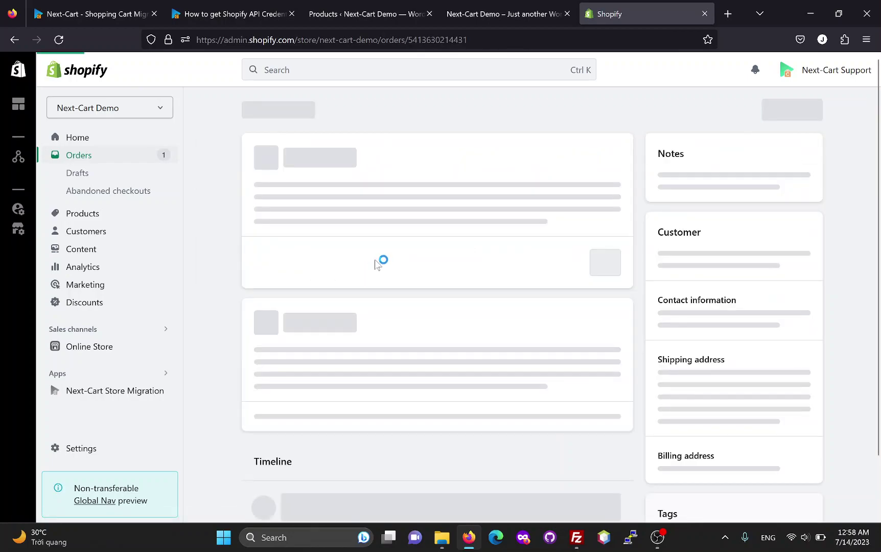
pyautogui.scroll(-2, 432, 246)
pyautogui.scroll(-2, 469, 244)
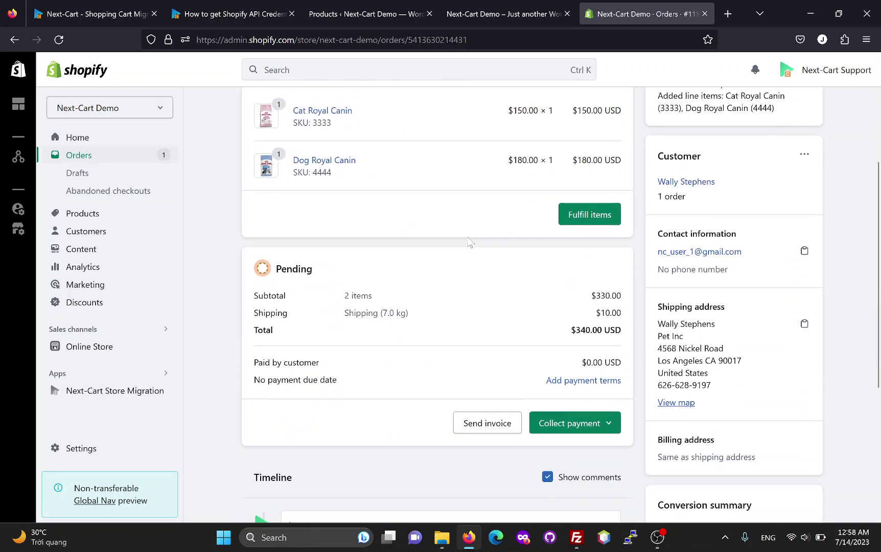
pyautogui.click(156, 21)
pyautogui.scroll(-2, 448, 324)
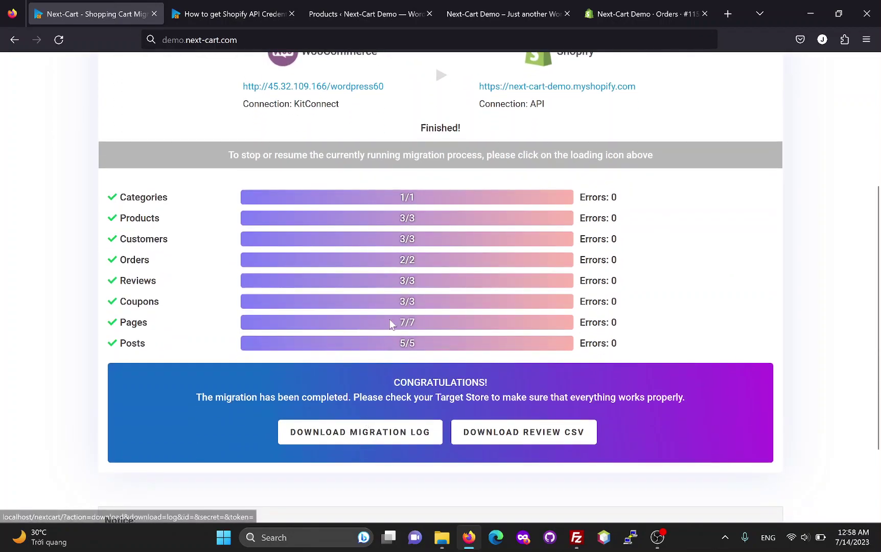
pyautogui.scroll(2, 394, 323)
pyautogui.scroll(1, 399, 324)
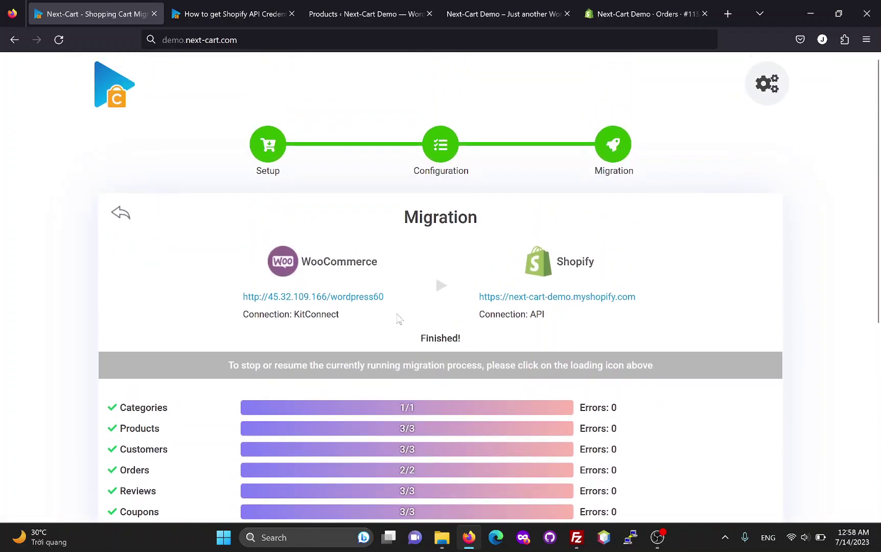
pyautogui.click(230, 15)
pyautogui.scroll(4, 206, 227)
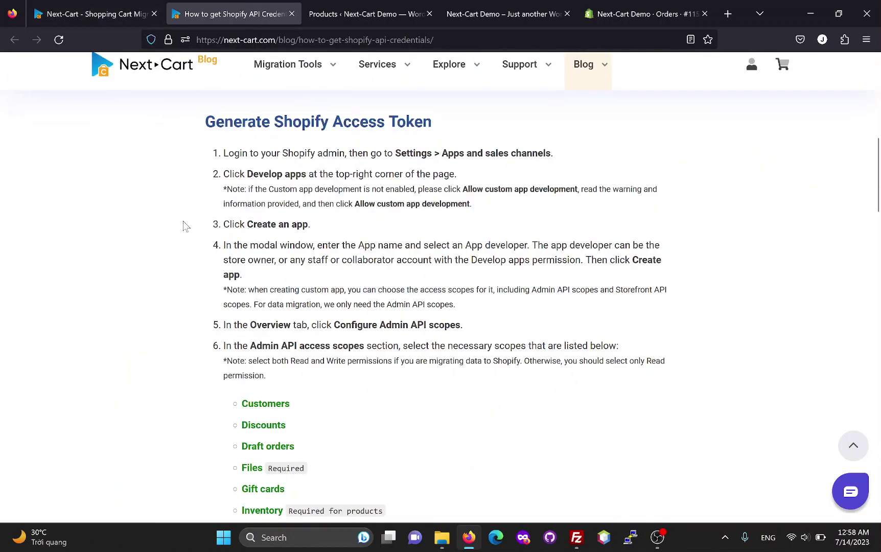
pyautogui.scroll(2, 158, 152)
# From the Next-Cart homepage, open the WooCommerce to Shopify migration details
pyautogui.click(133, 80)
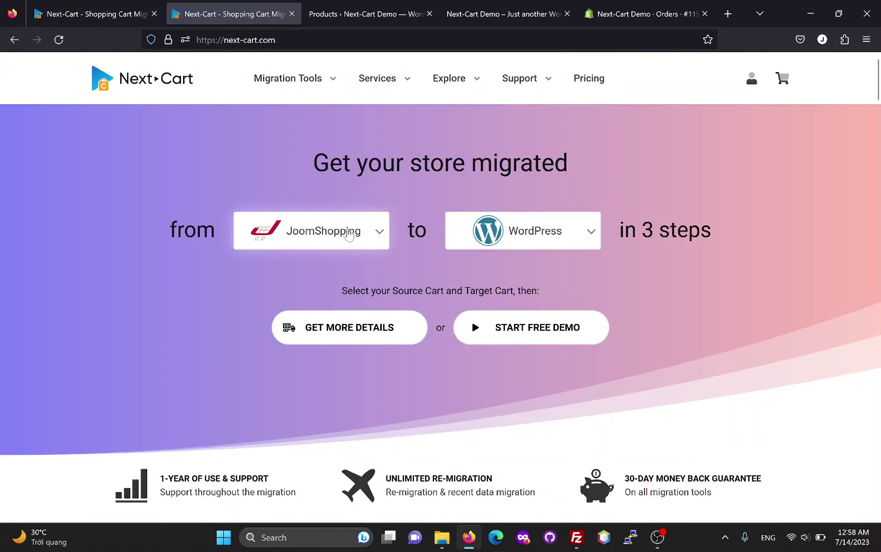
pyautogui.write('wo')
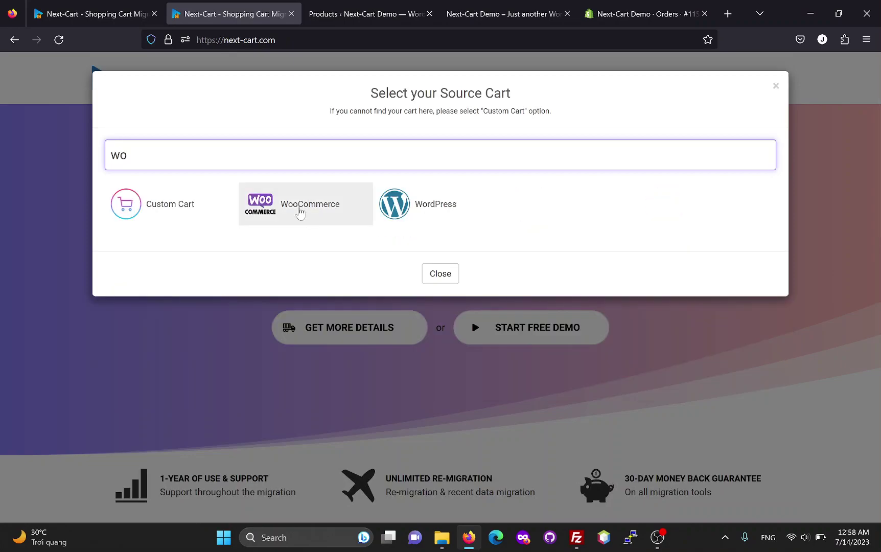
pyautogui.click(299, 211)
pyautogui.click(488, 234)
pyautogui.write('s')
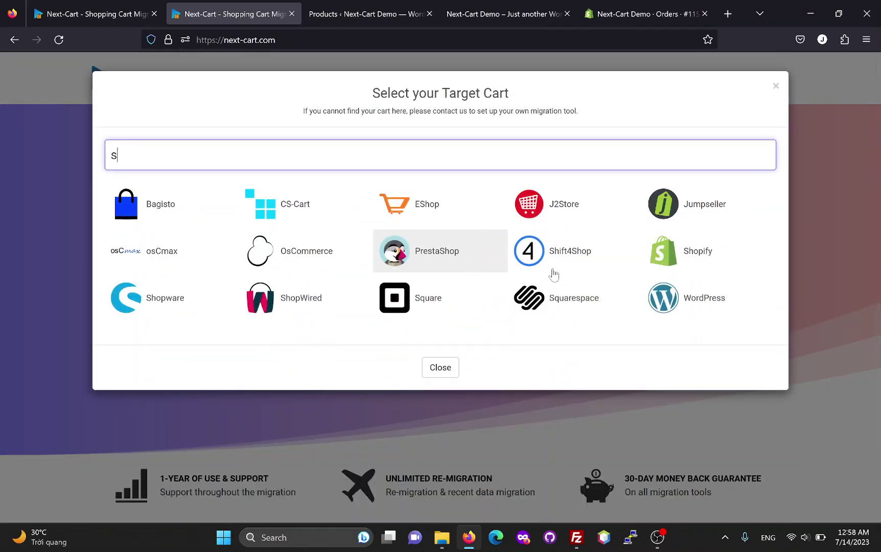
pyautogui.click(691, 253)
pyautogui.click(372, 330)
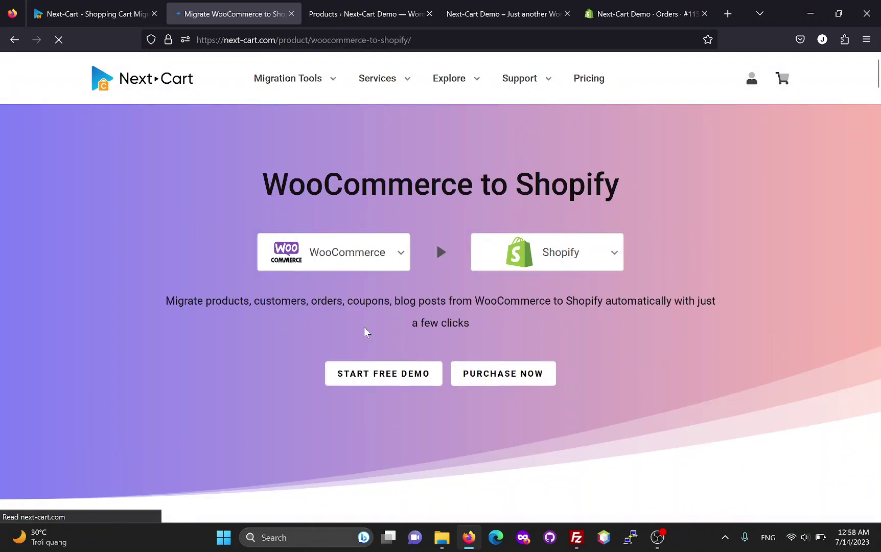
# Review the $20.00 pricing plan and the support options, then return to the page top
pyautogui.click(509, 374)
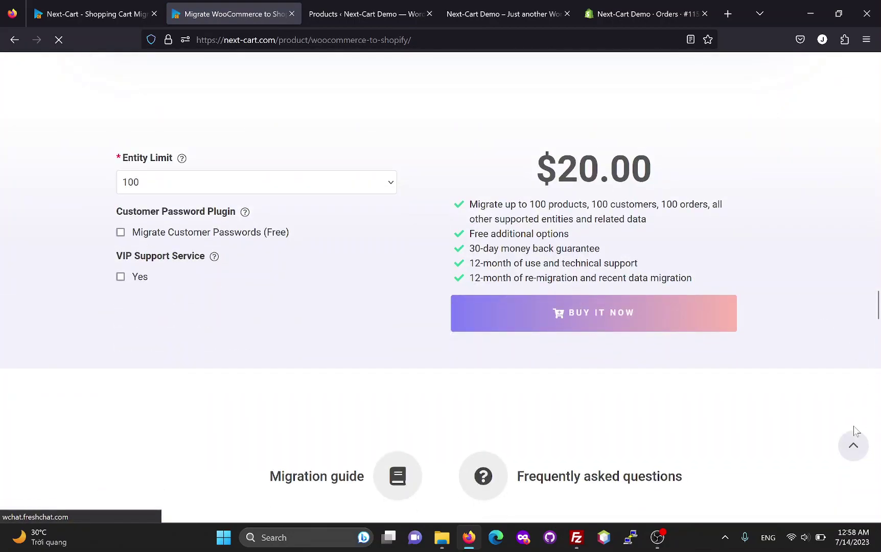
pyautogui.scroll(4, 550, 217)
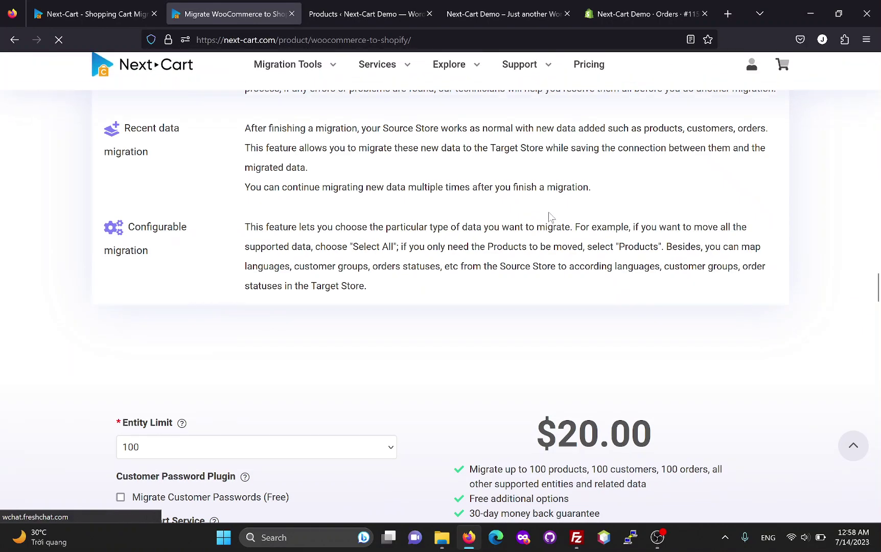
pyautogui.scroll(1, 550, 218)
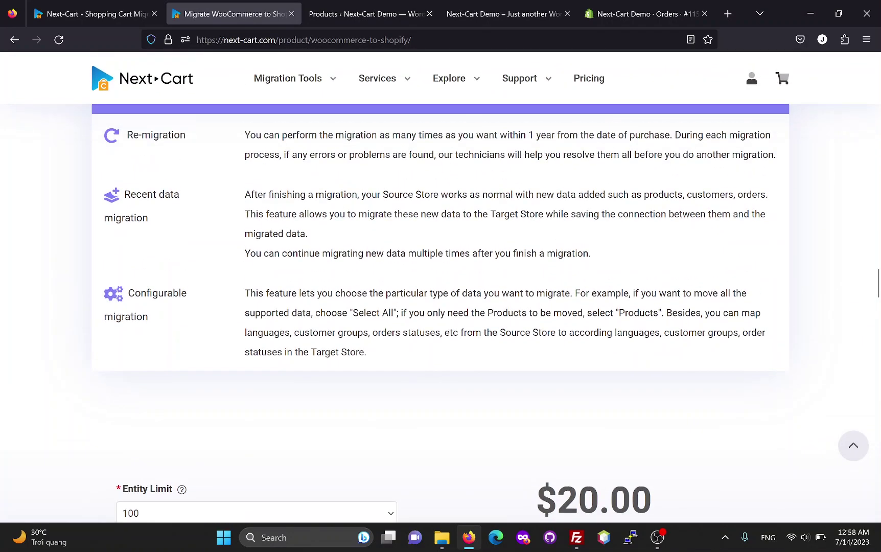
pyautogui.click(519, 84)
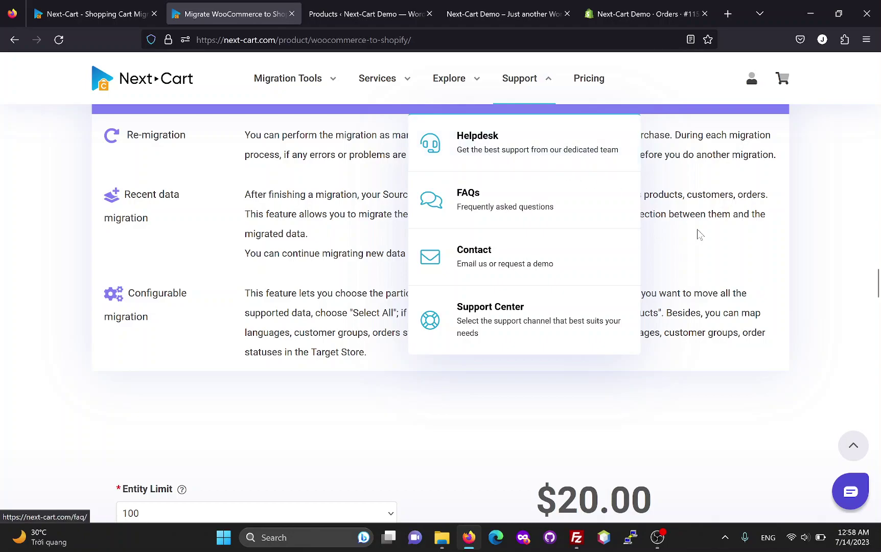
pyautogui.click(709, 264)
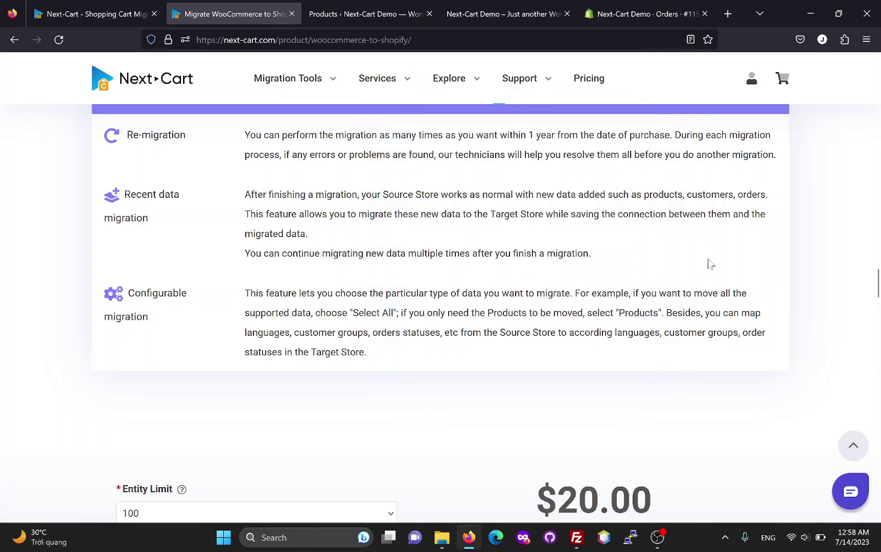
pyautogui.click(853, 447)
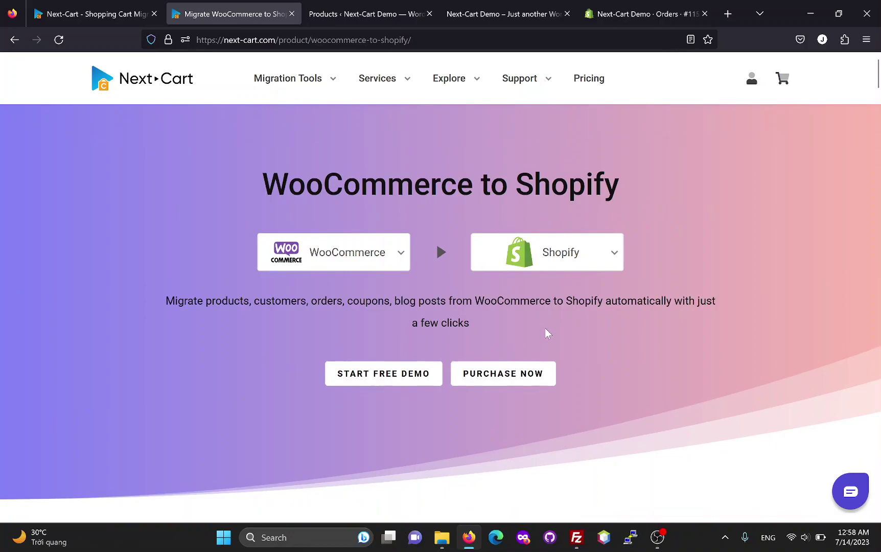